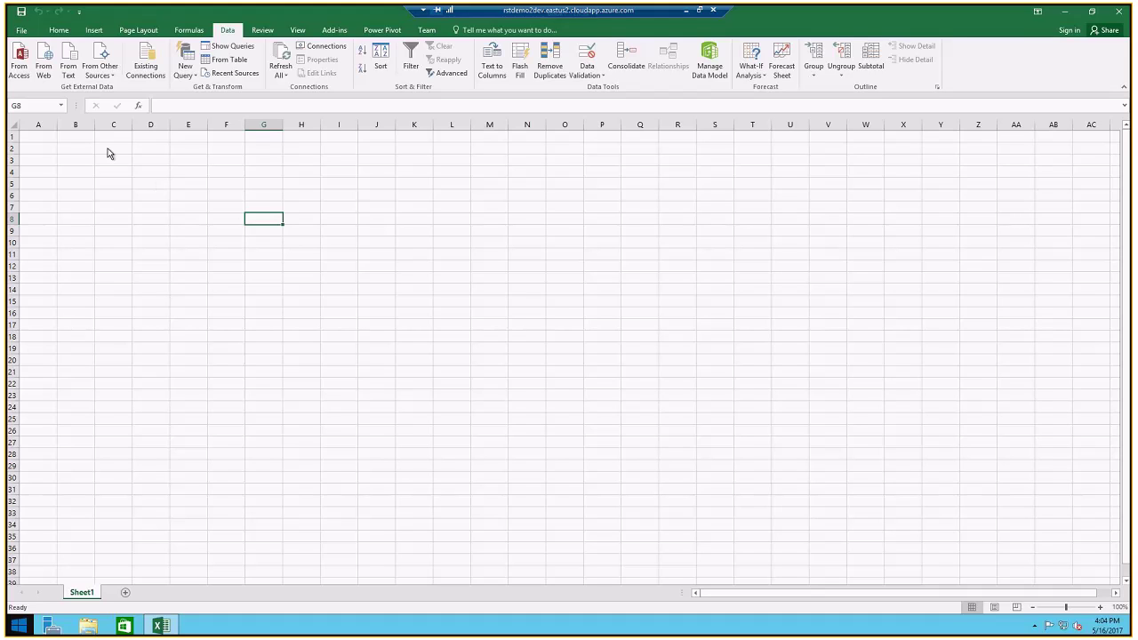
- From cell A2, begin a SQL Server database query with server 'localhost'
click(72, 147)
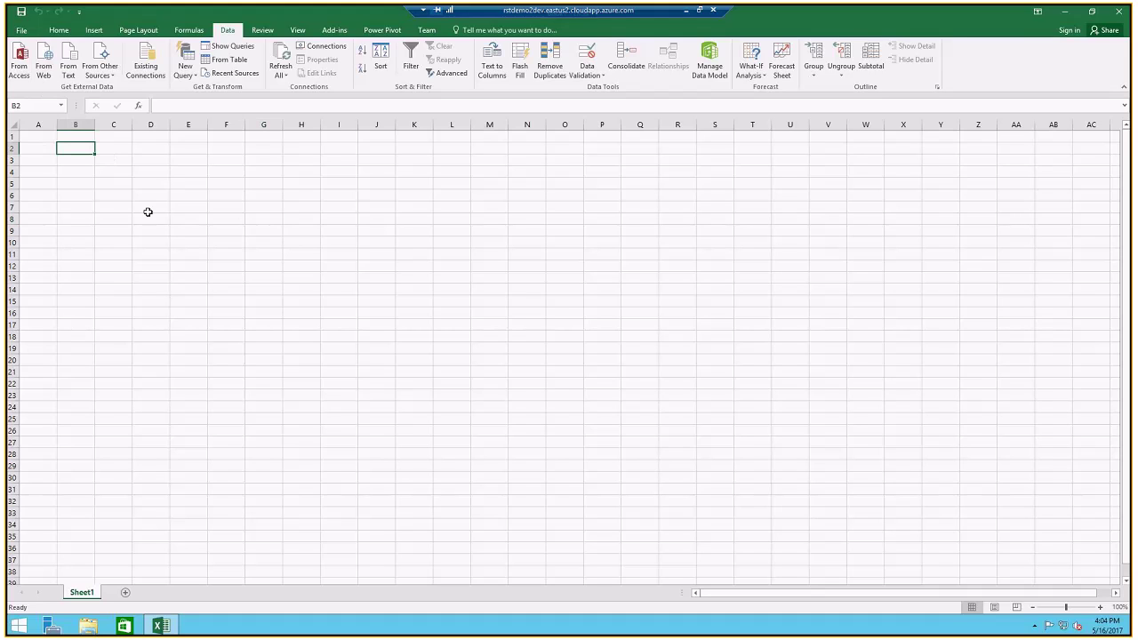
click(40, 147)
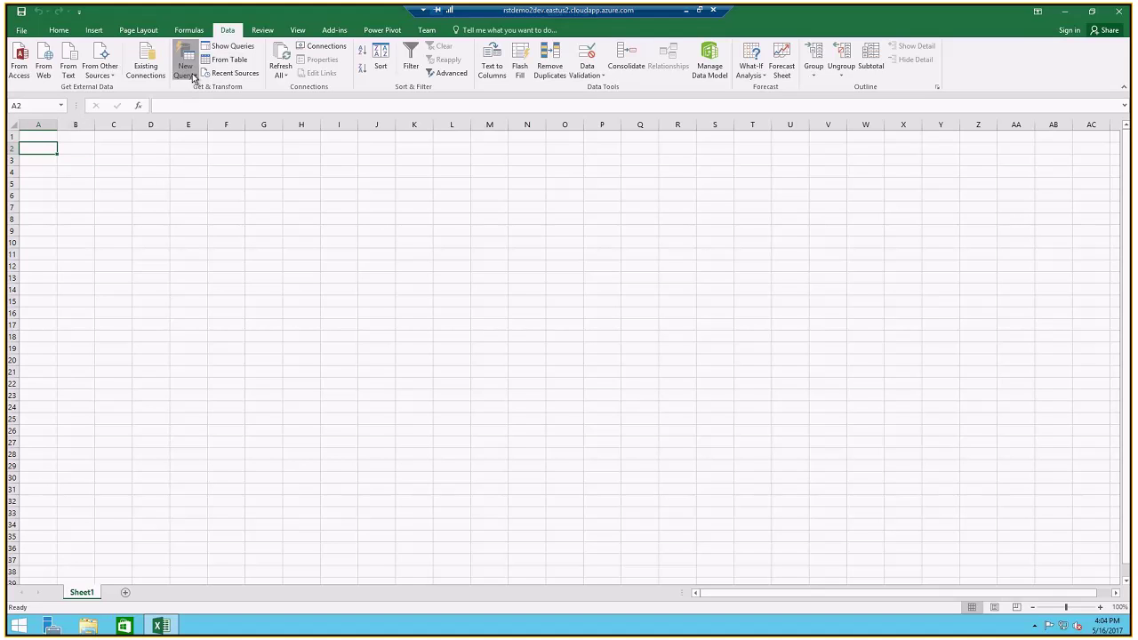
click(185, 69)
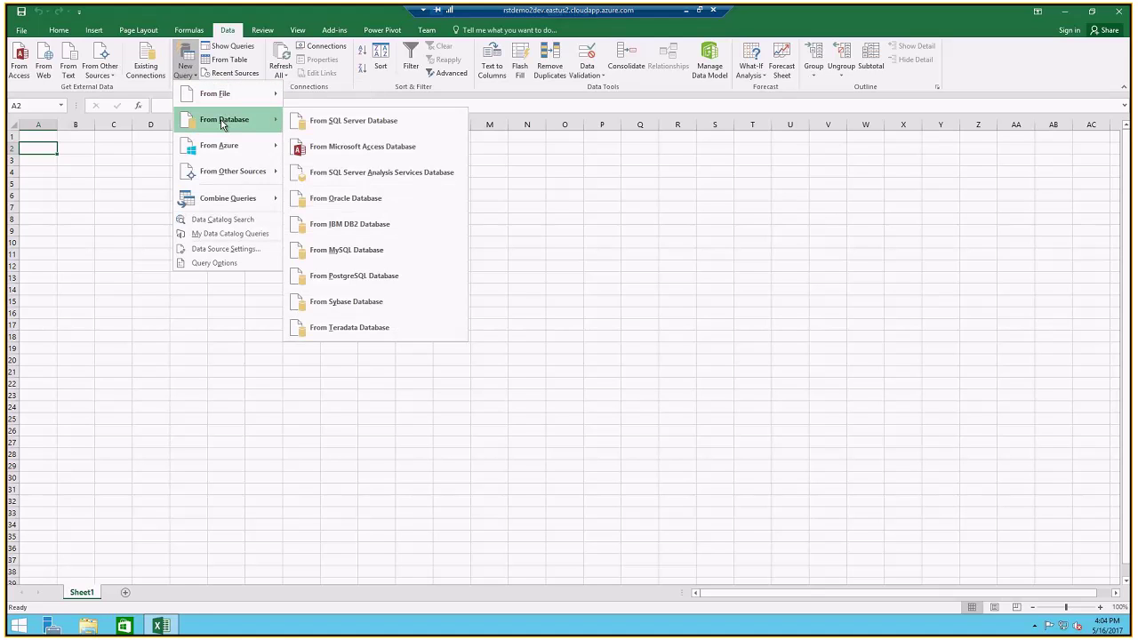
mouse_move(224, 119)
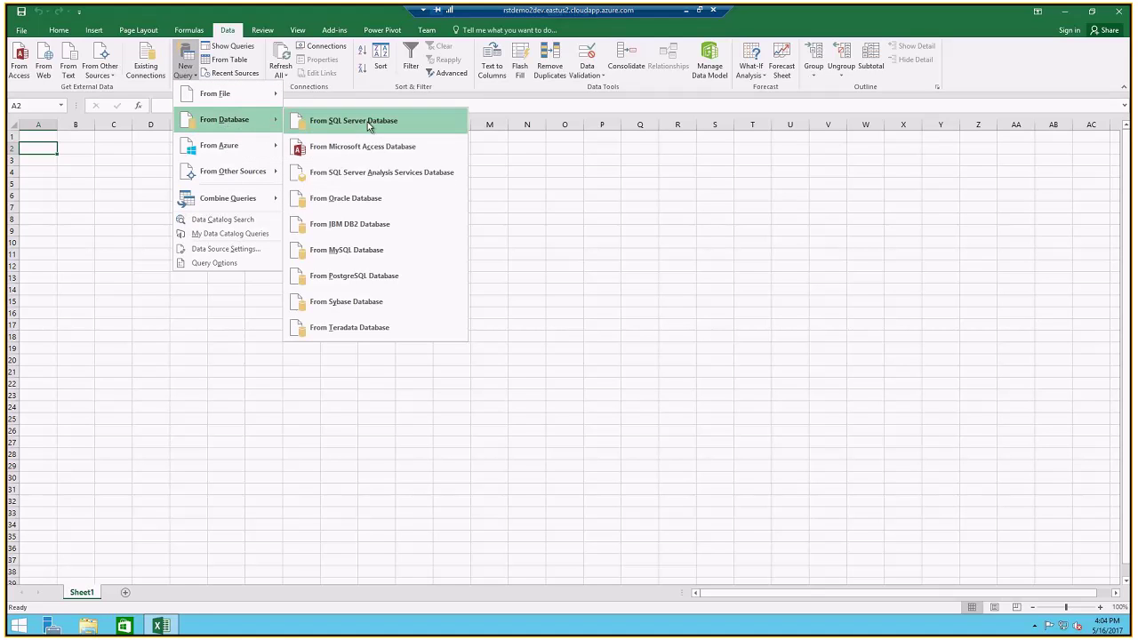
click(367, 122)
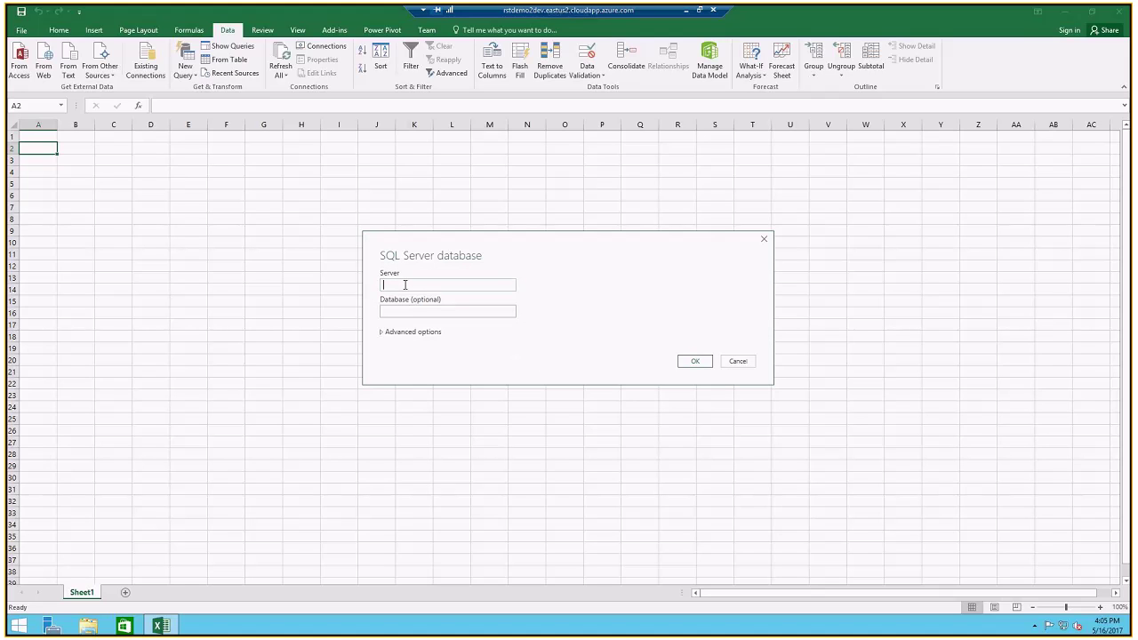
text(localhost)
- Connect to localhost and open AxDB's CUSTTRANSOPEN table for editing in the Query Editor
click(693, 363)
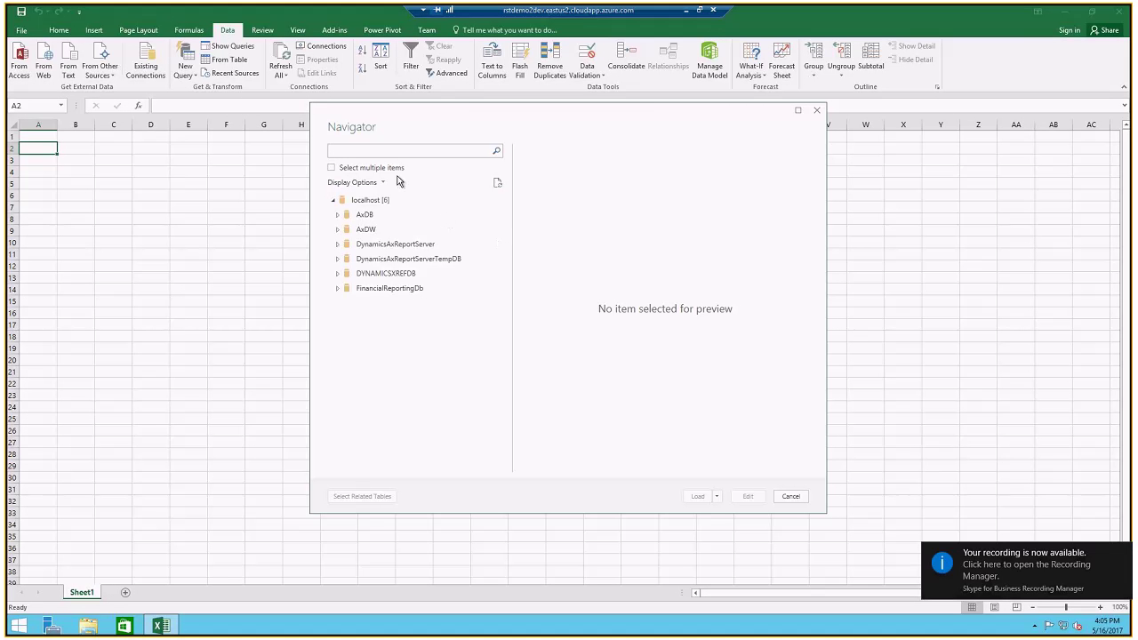
click(337, 219)
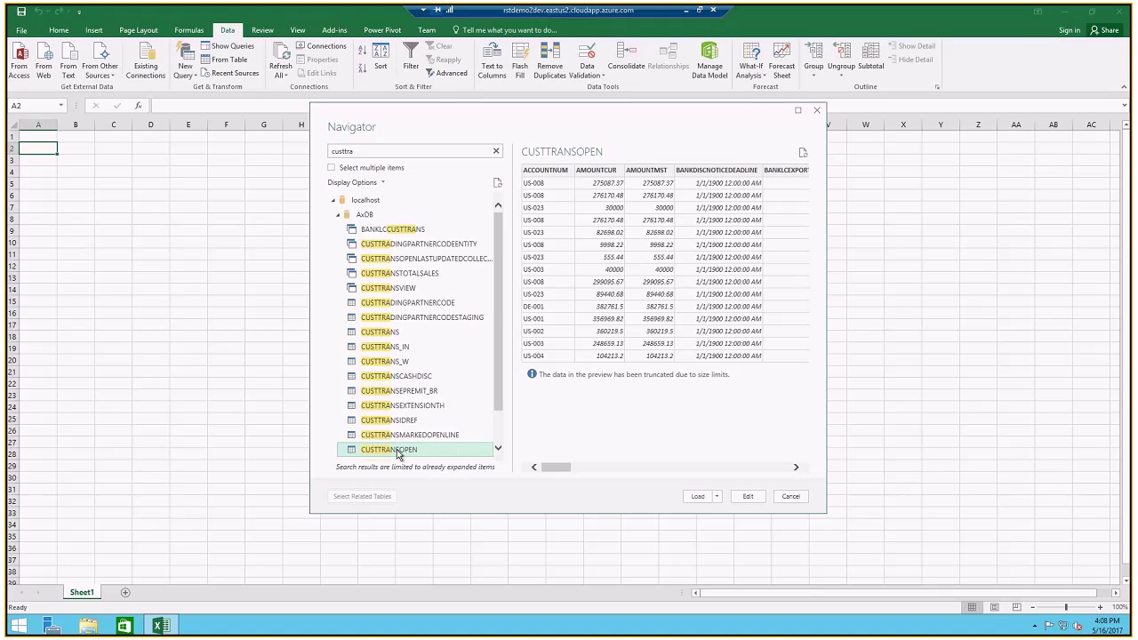
click(718, 496)
click(758, 522)
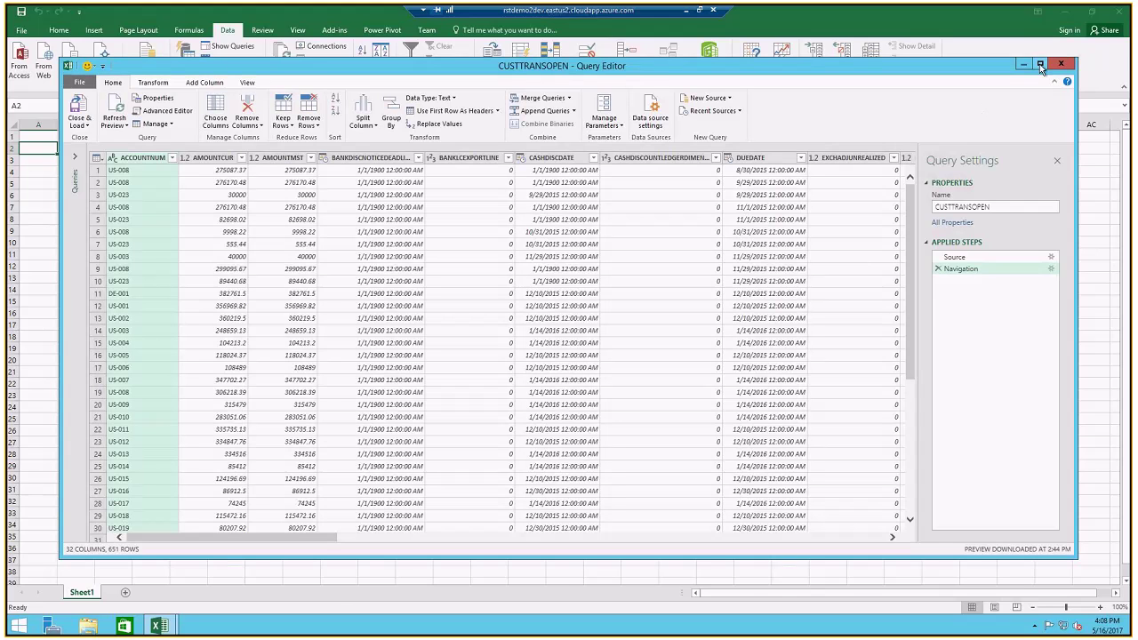
- Maximize the Query Editor; remove the bank-discount, BANKLCEXPORTLINE, cash-discount and exchange-adjustment columns
click(1040, 65)
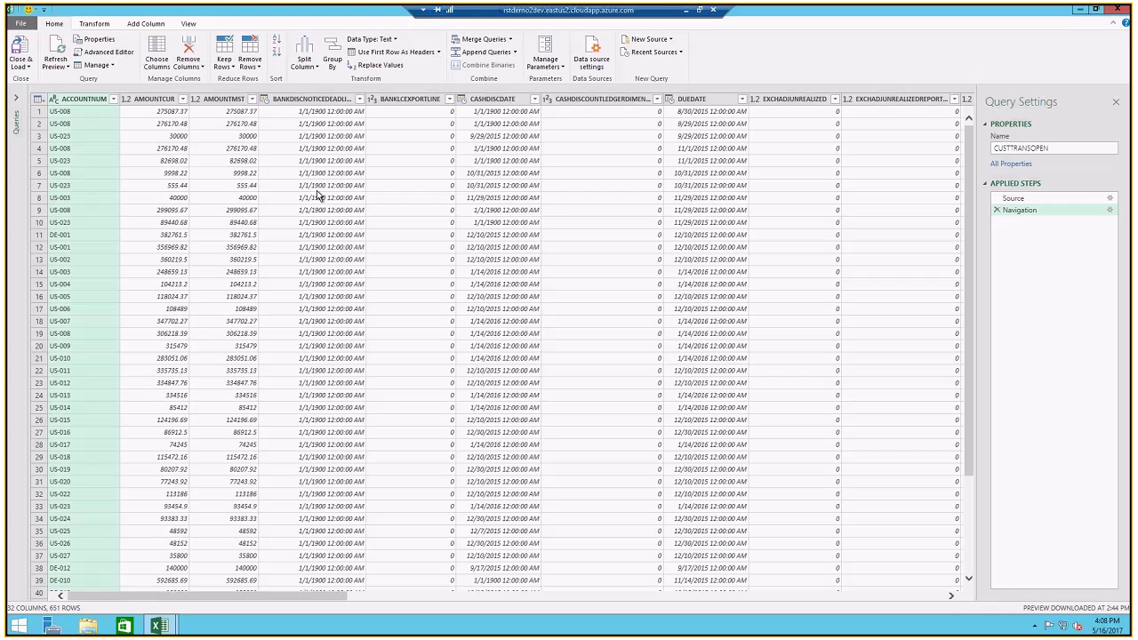
click(313, 101)
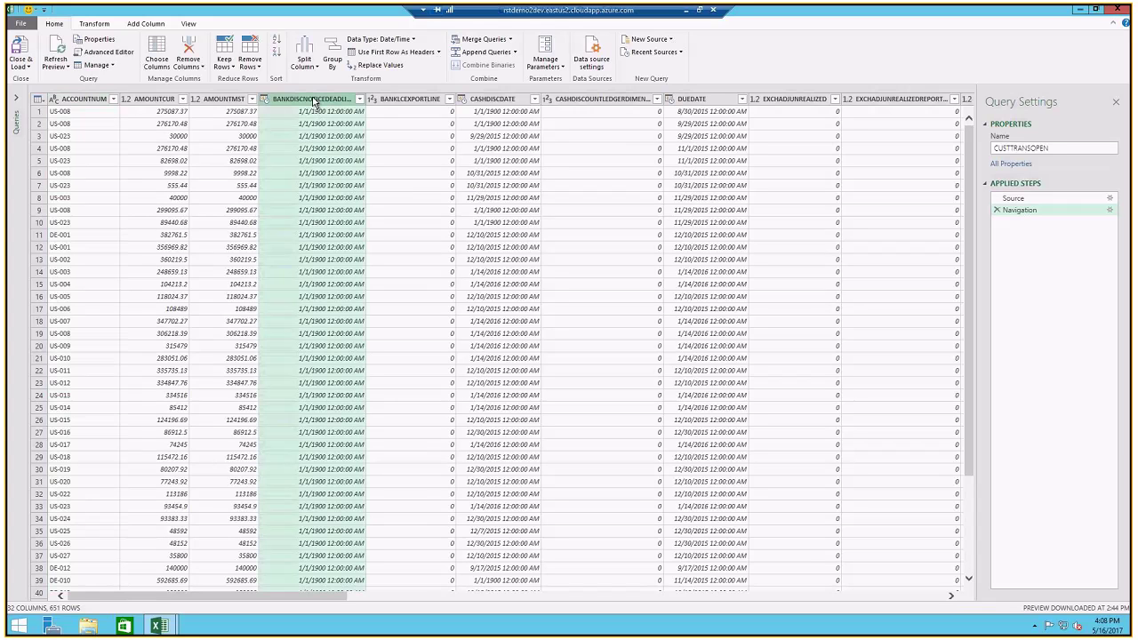
ctrl+click(403, 100)
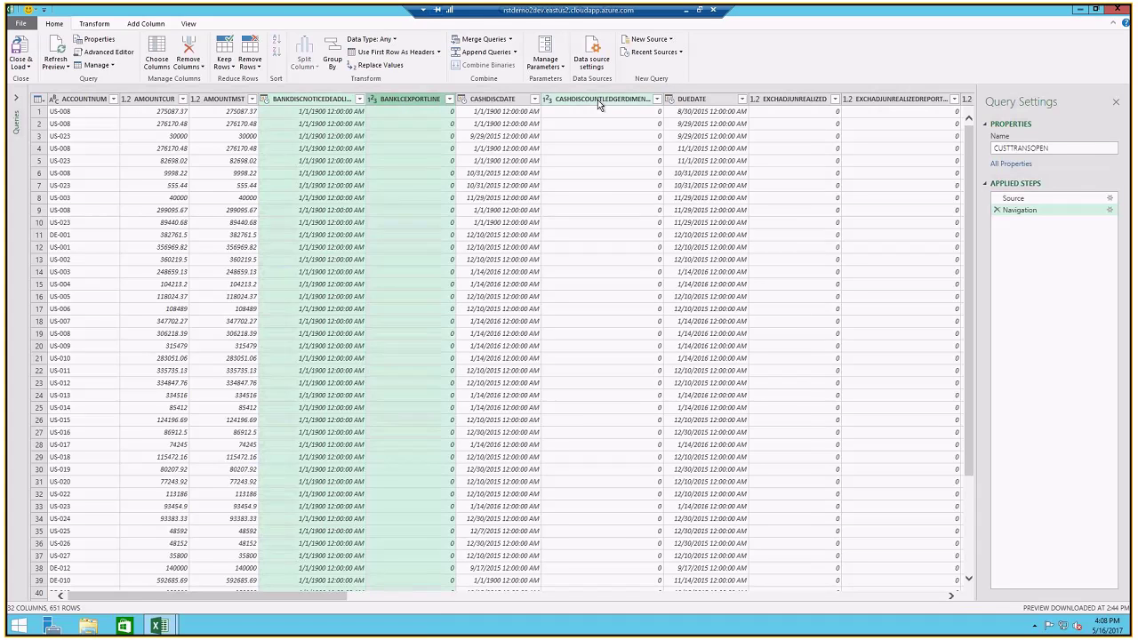
ctrl+click(598, 99)
ctrl+click(794, 98)
ctrl+click(900, 98)
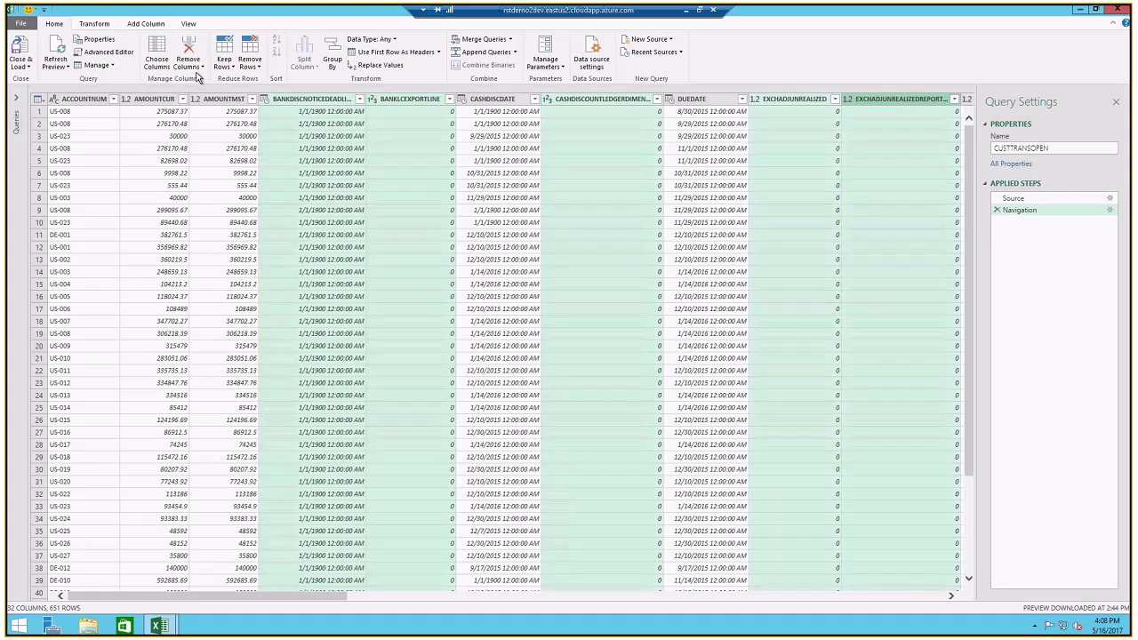
click(190, 44)
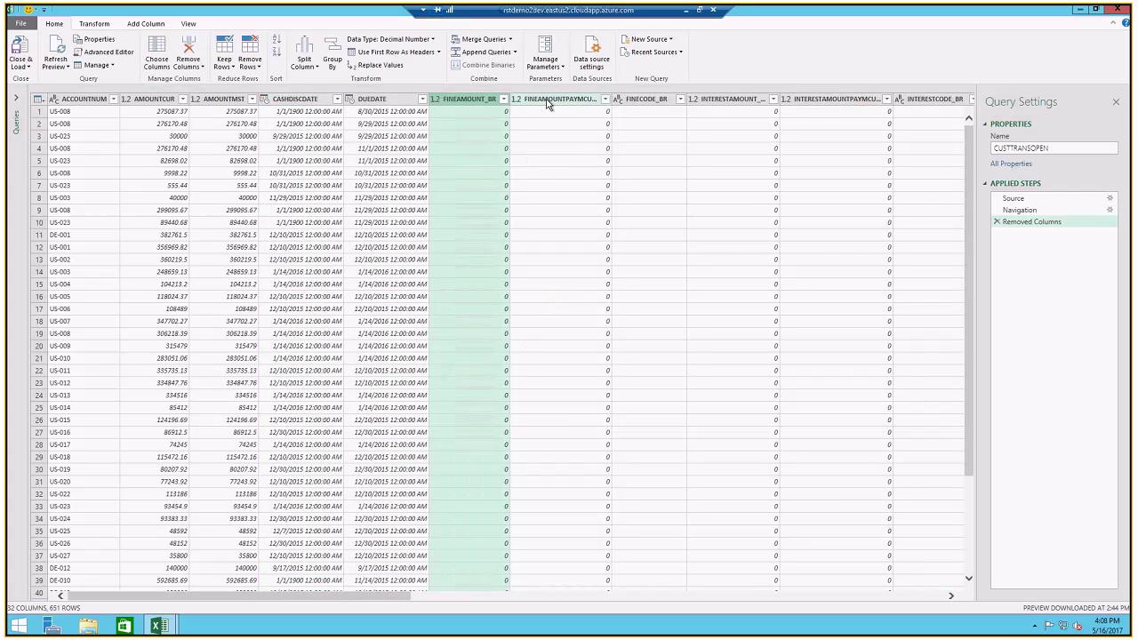
- Remove the fine, interest, POSSIBLECASHDISC, REFRECID, reporting-currency and settlement columns
ctrl+click(555, 99)
ctrl+click(645, 100)
ctrl+click(711, 100)
ctrl+click(832, 99)
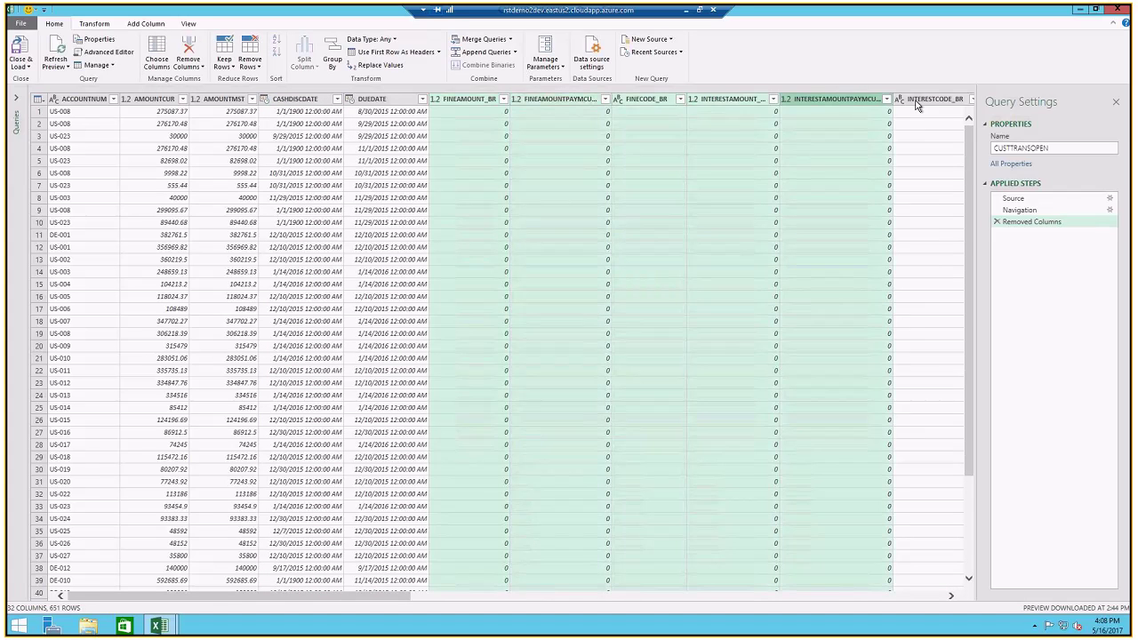
ctrl+click(917, 103)
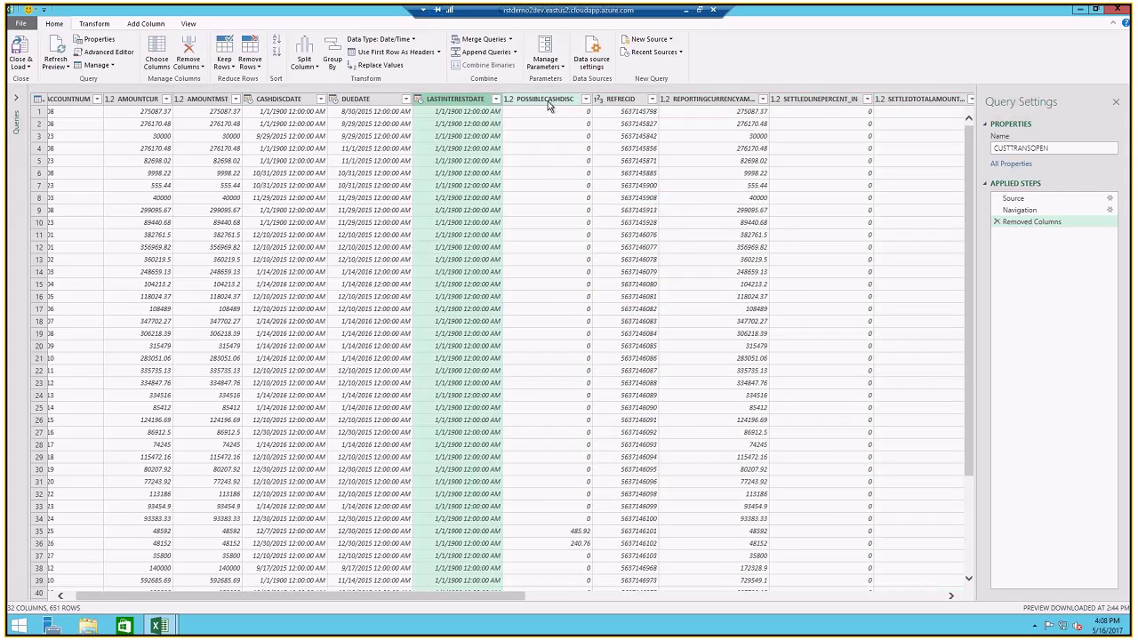
ctrl+click(549, 102)
ctrl+click(621, 101)
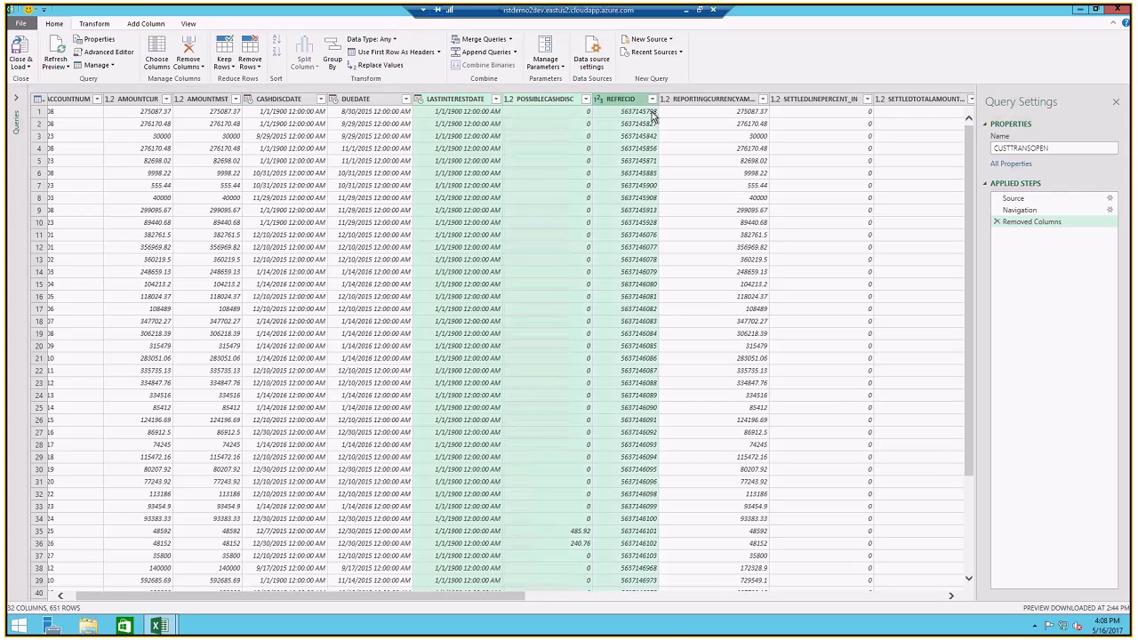
ctrl+click(698, 102)
ctrl+click(843, 101)
ctrl+click(920, 99)
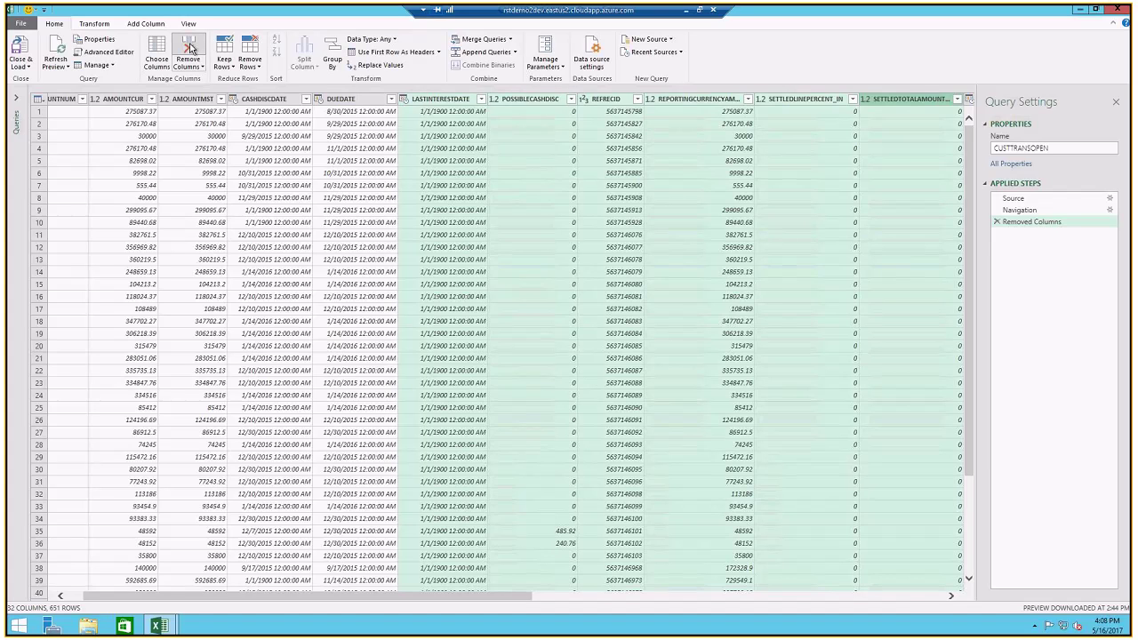
click(190, 49)
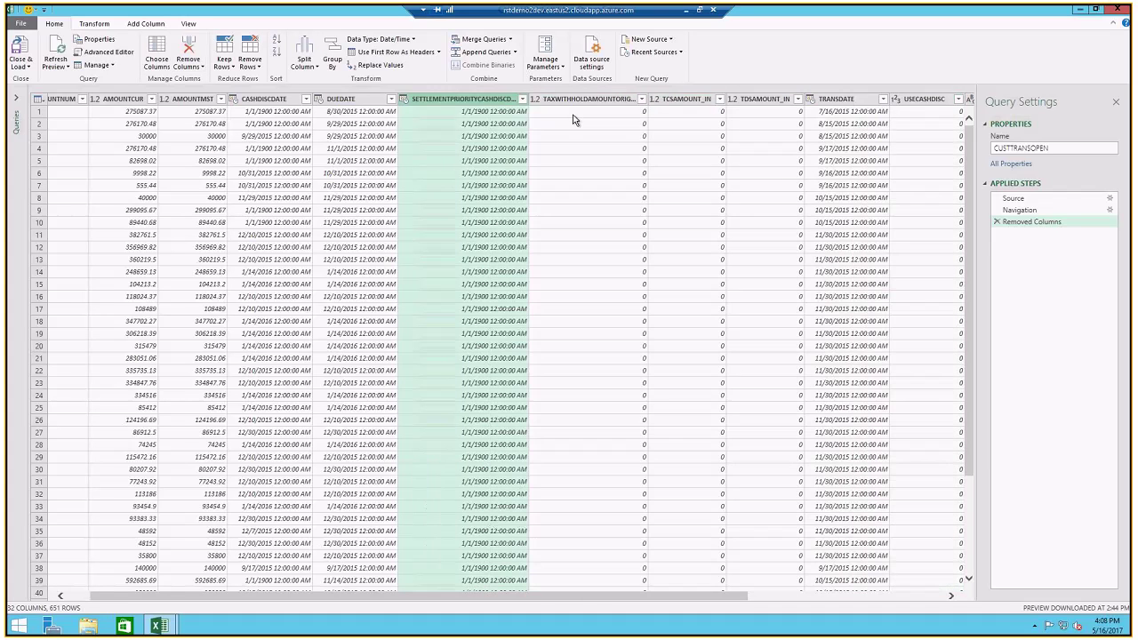
- Remove the tax withholding, TCSAMOUNT_IN, TDSAMOUNT_IN, TRANSDATE, USECASHDISC, RECVERSION, PARTITION and RECID columns
ctrl+click(586, 100)
ctrl+click(689, 99)
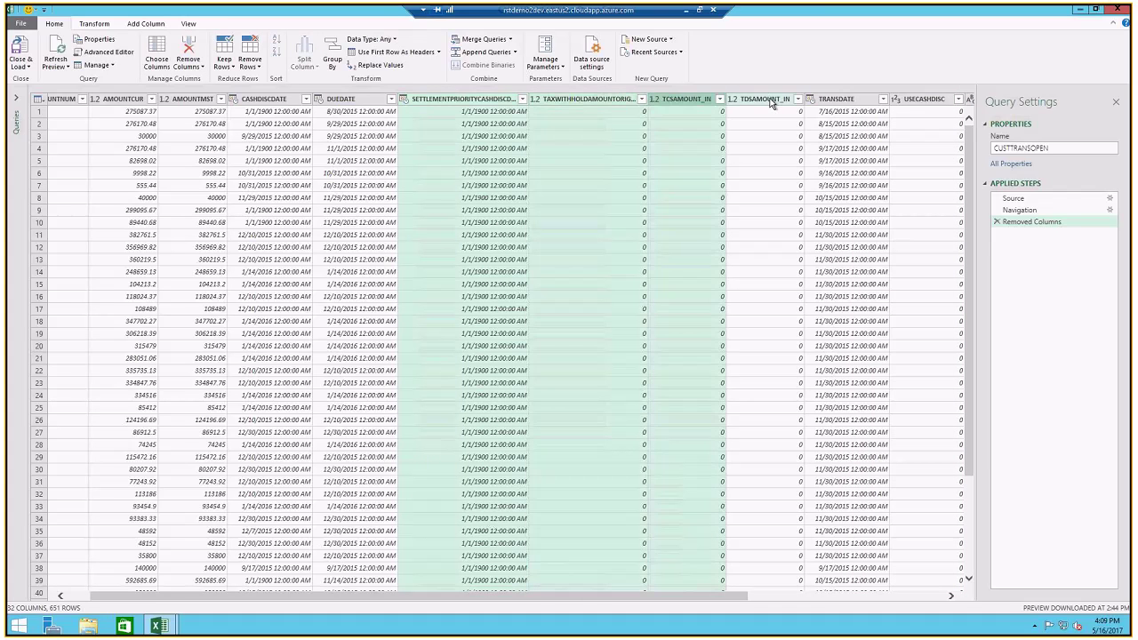
ctrl+click(770, 99)
ctrl+click(858, 100)
ctrl+click(902, 100)
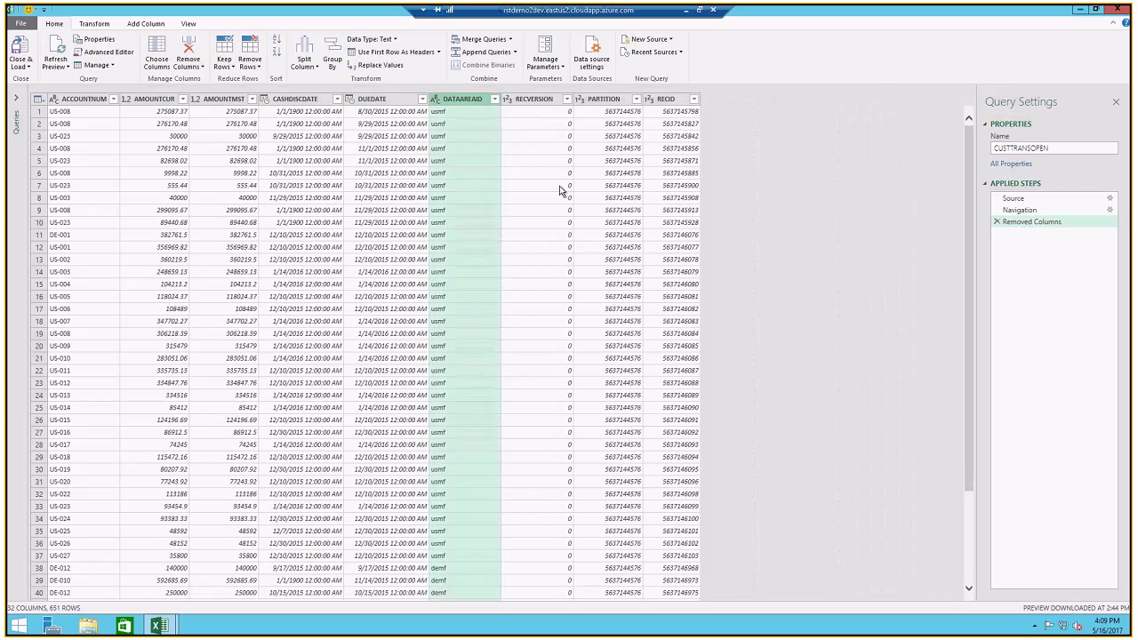
click(533, 99)
shift+click(604, 99)
shift+click(680, 99)
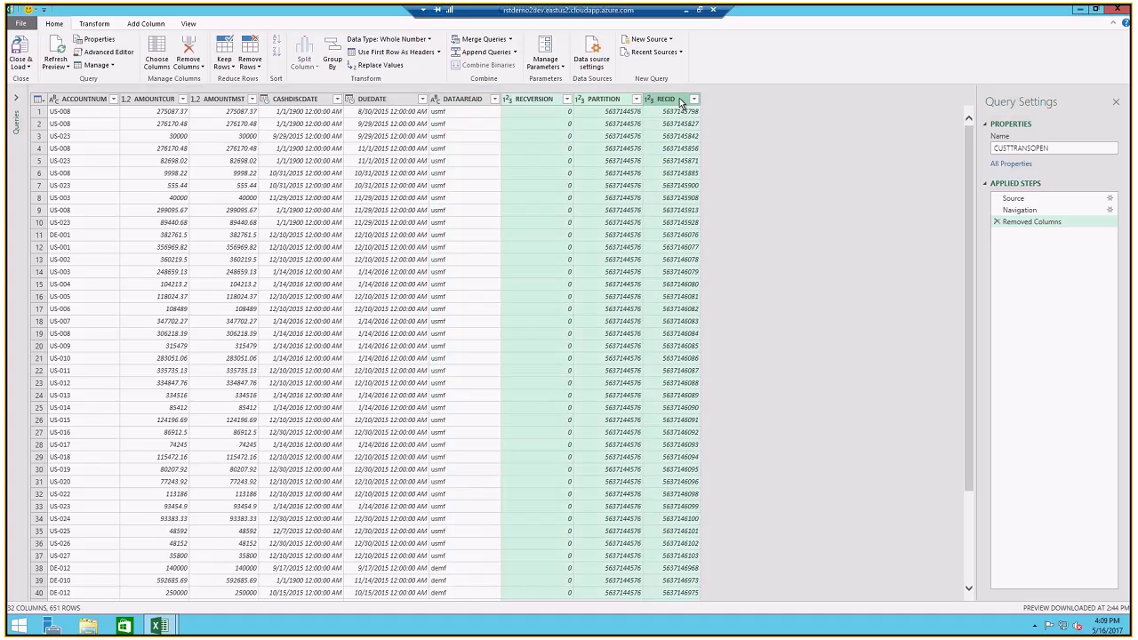
click(190, 45)
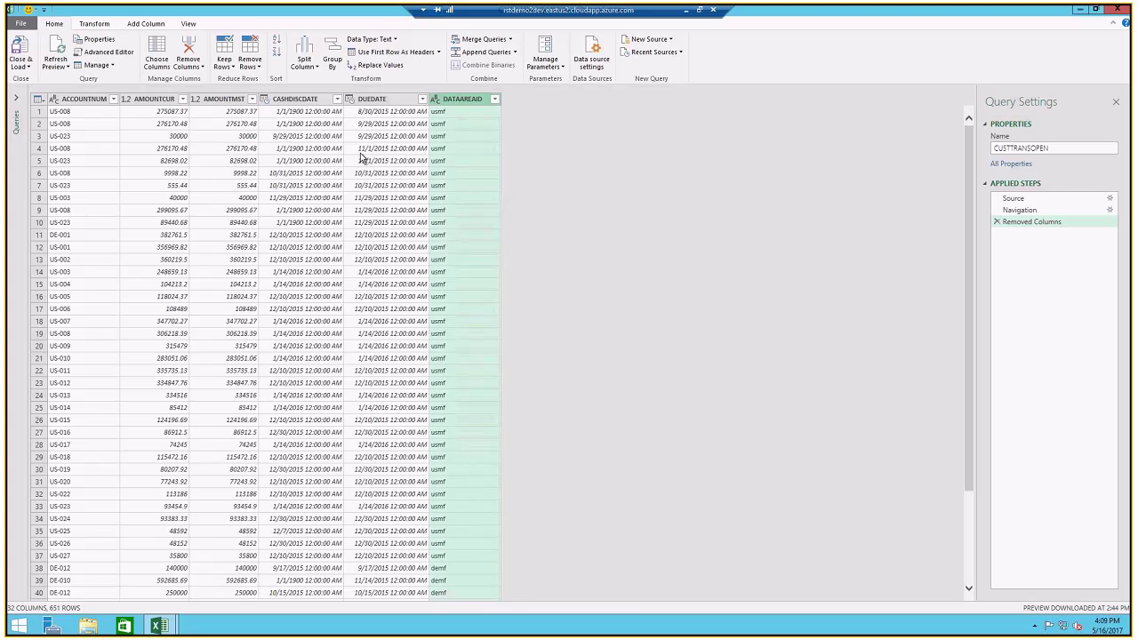
- Add an Age column from DUEDATE (AgeFromDateTime) and set its type to Whole Number
click(372, 101)
click(146, 24)
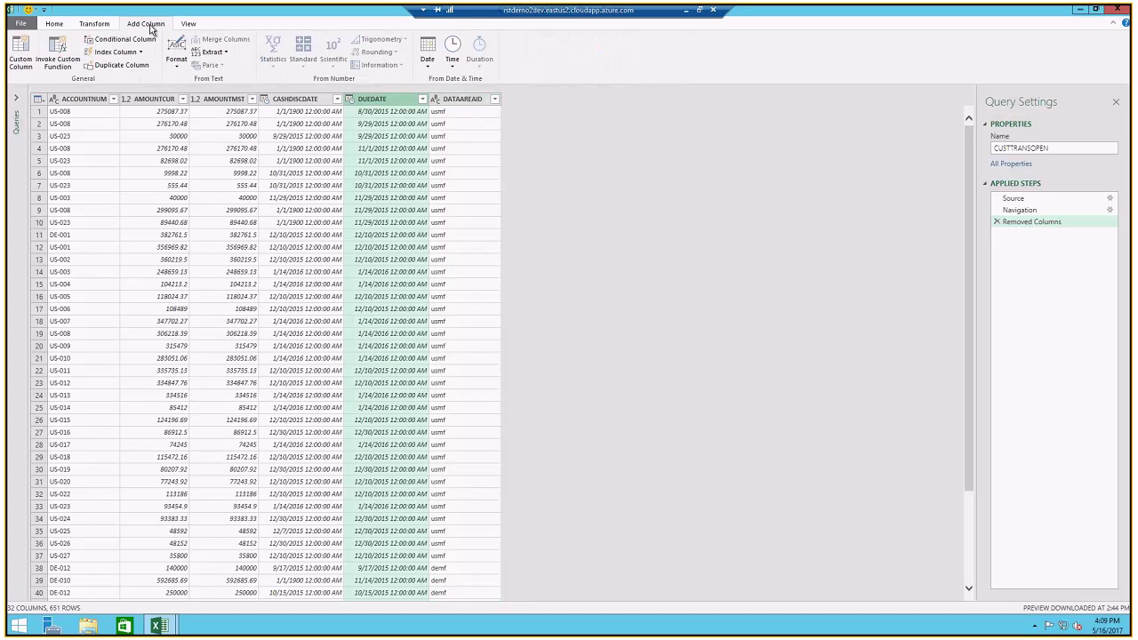
click(428, 60)
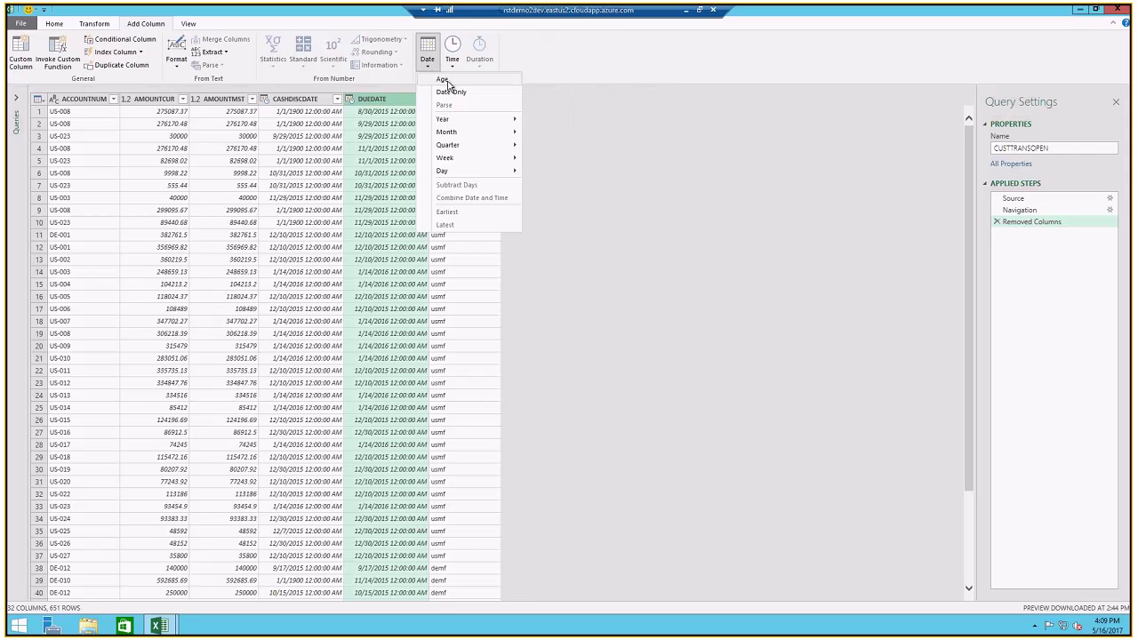
click(447, 81)
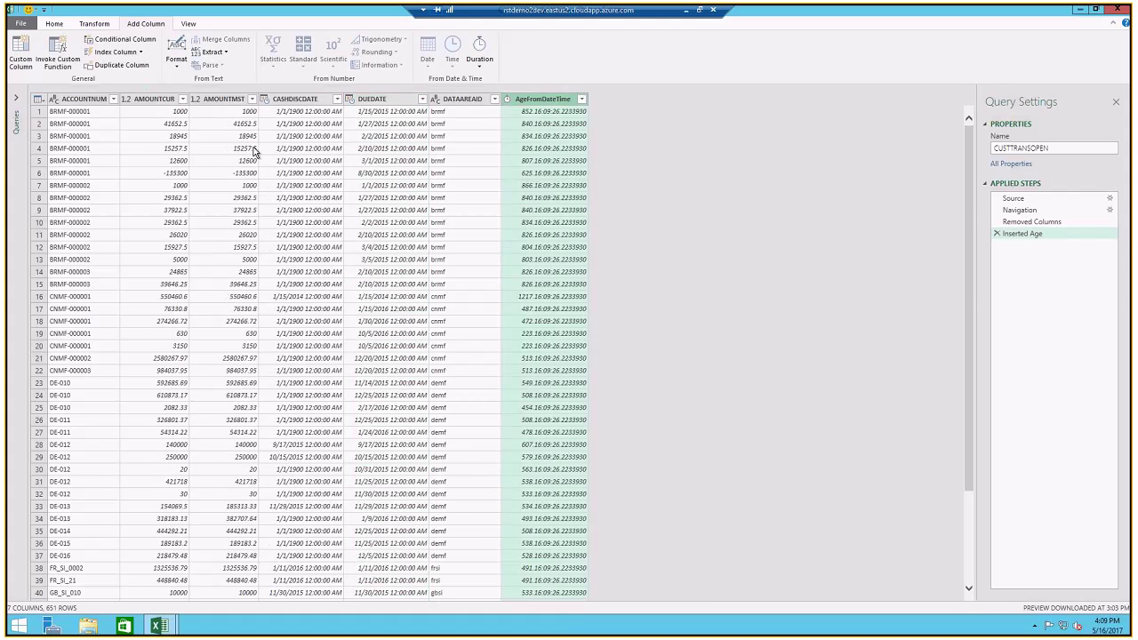
click(52, 24)
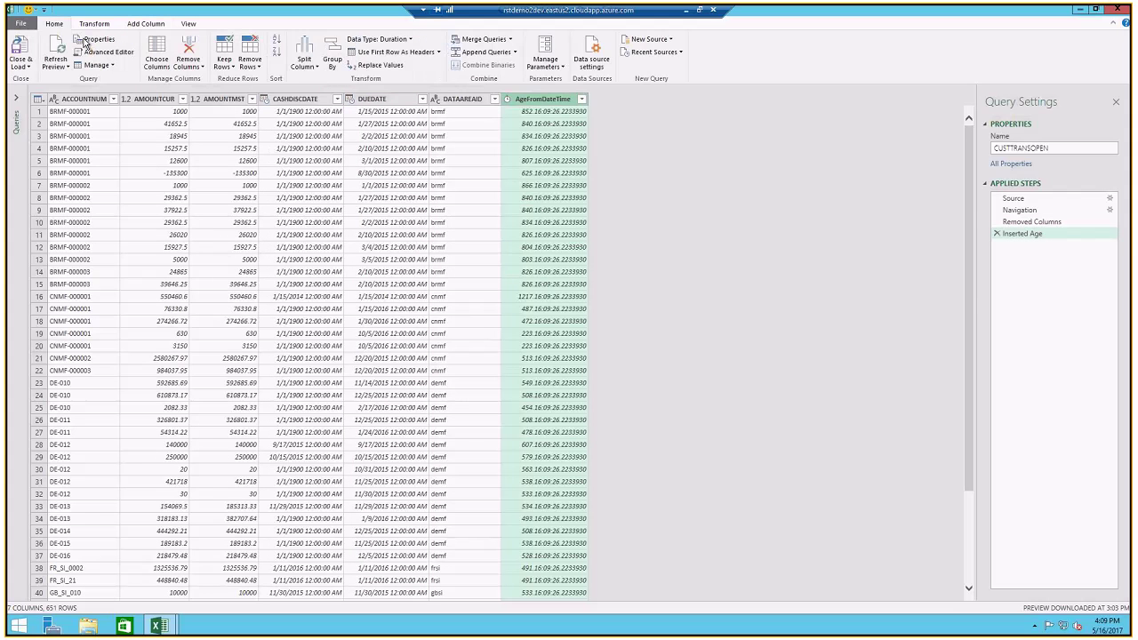
click(411, 39)
click(415, 53)
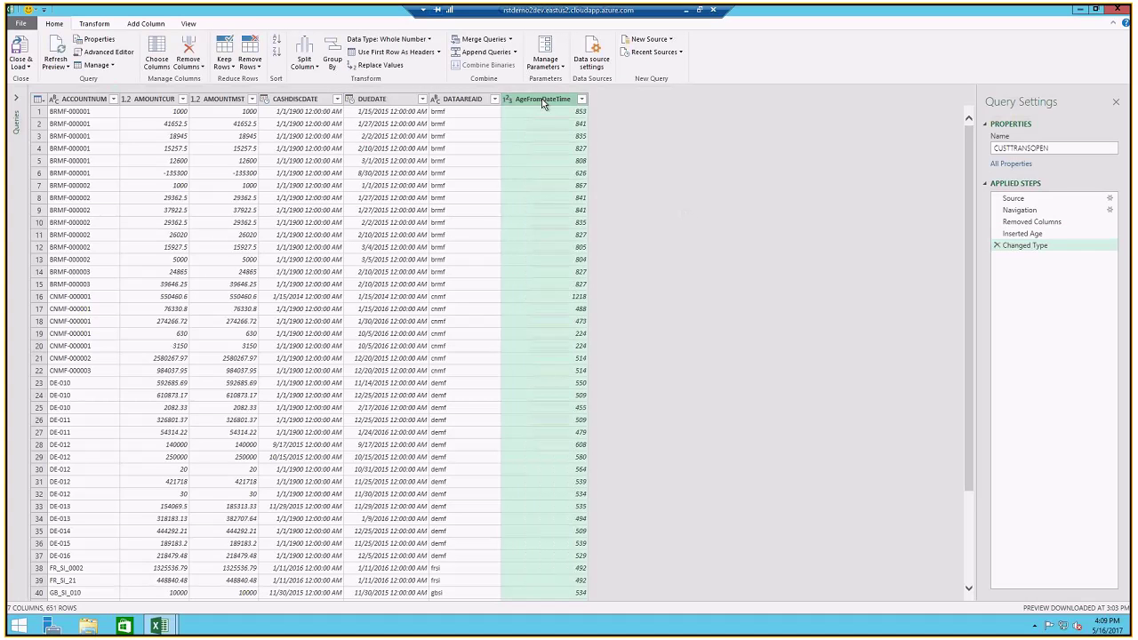
click(148, 25)
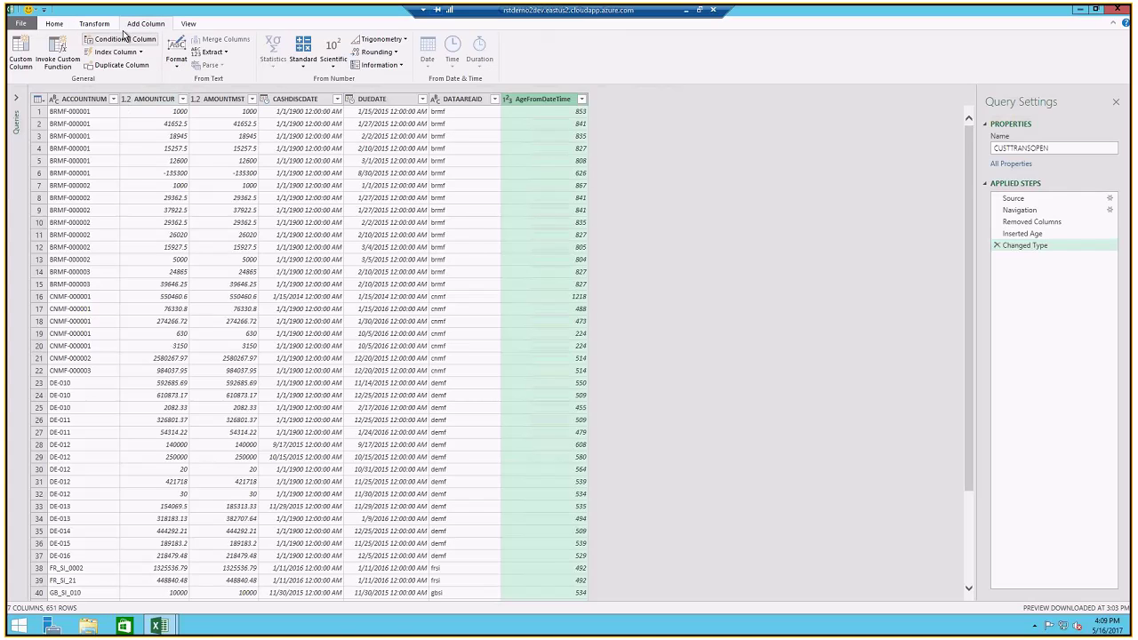
- Start a conditional column whose first rule maps AgeFromDateTime ≤ 0 to 'Not Due Yet'
click(120, 39)
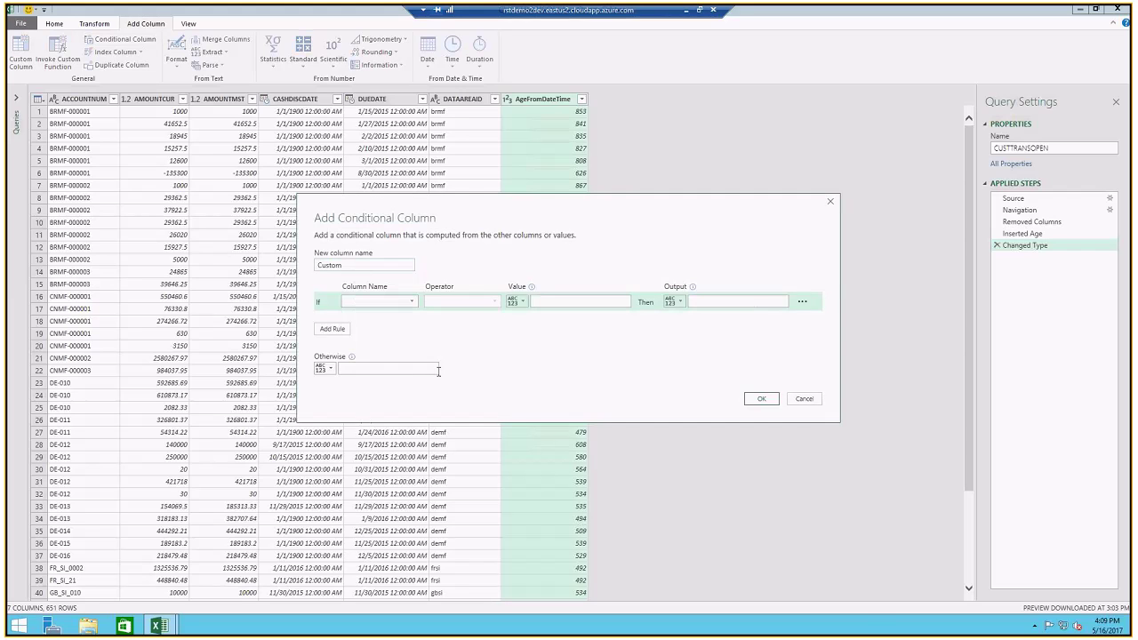
click(412, 304)
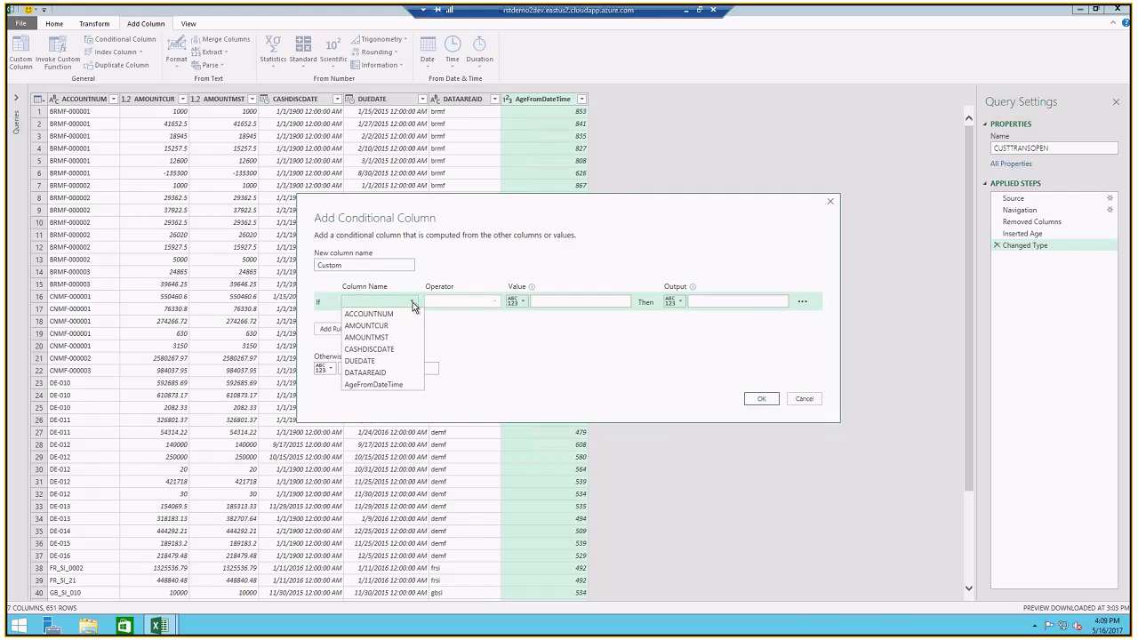
click(389, 385)
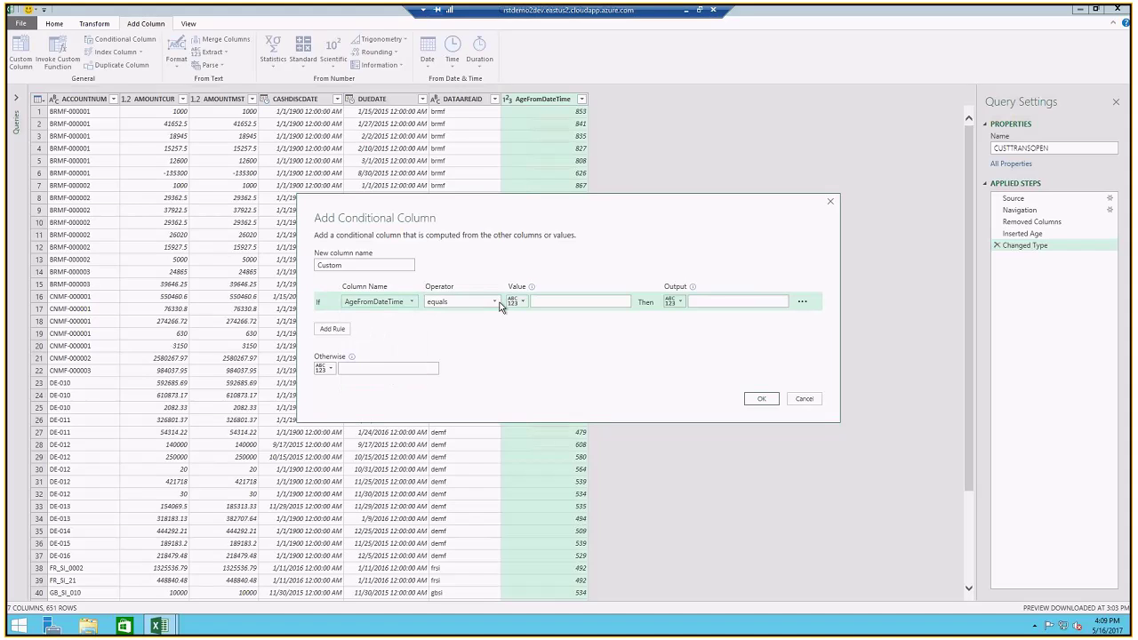
click(549, 309)
text(0)
click(720, 301)
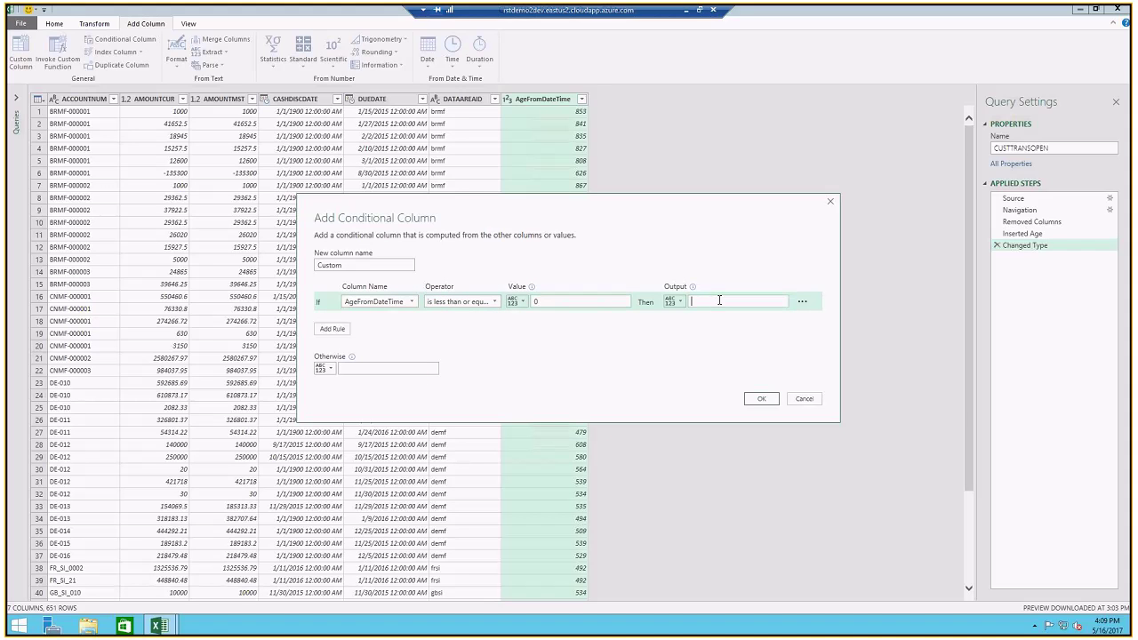
text(Not Due)
text( Yet)
- Add a second rule mapping AgeFromDateTime ≤ 120 to '0-120'
click(330, 329)
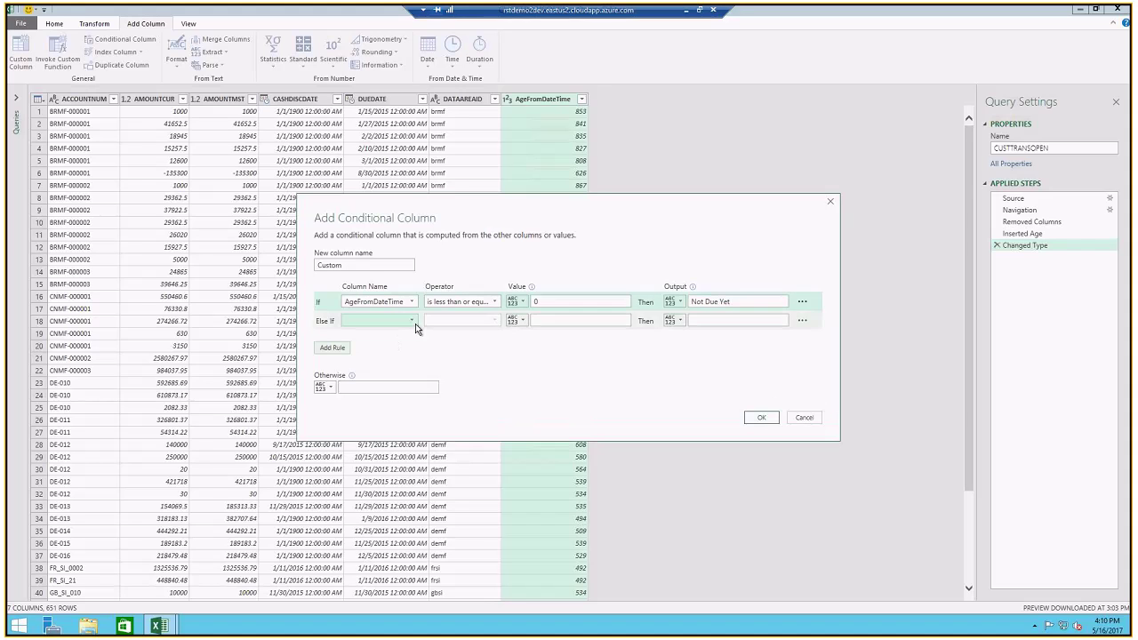
click(413, 322)
click(407, 402)
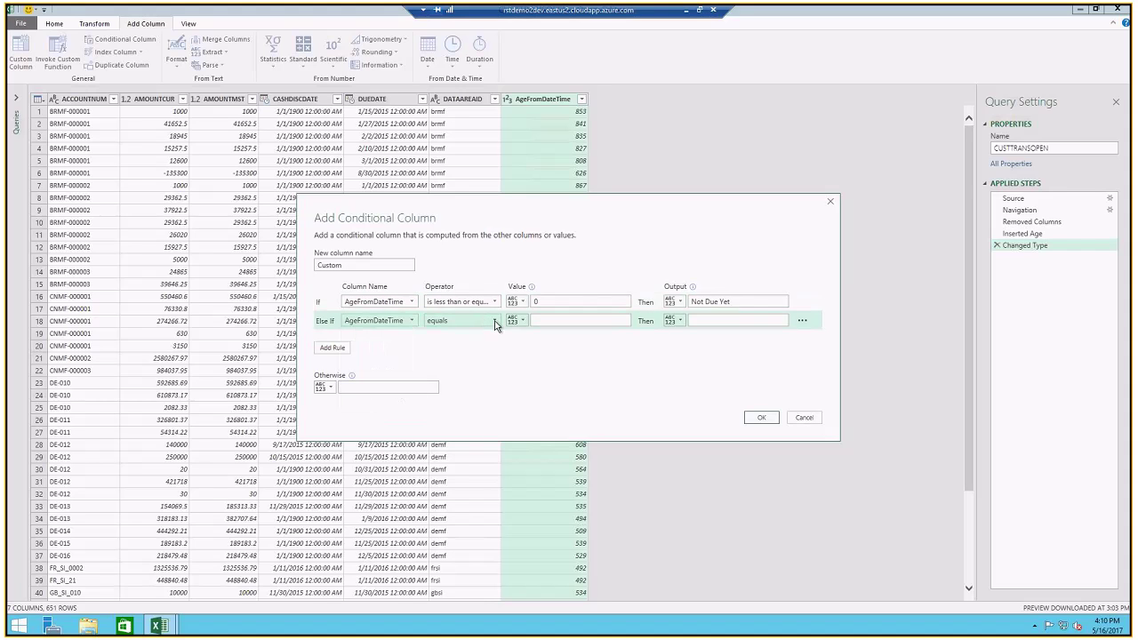
click(496, 324)
click(496, 394)
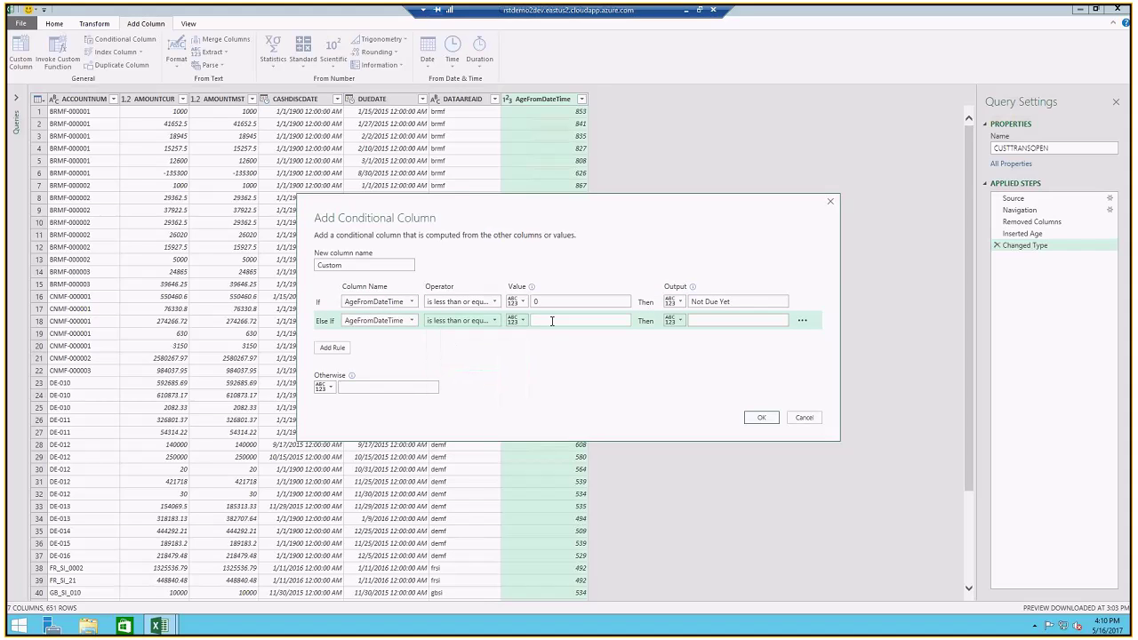
click(552, 321)
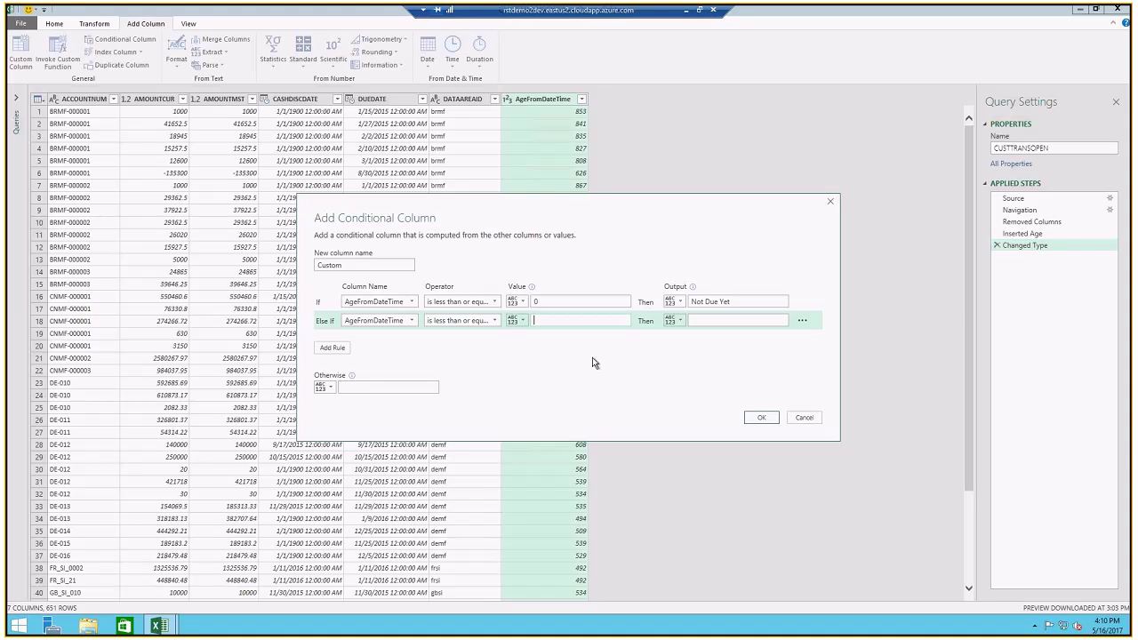
text(120)
click(706, 321)
text(0-120)
- Add a third rule mapping AgeFromDateTime ≤ 250 to '120-250'
click(331, 347)
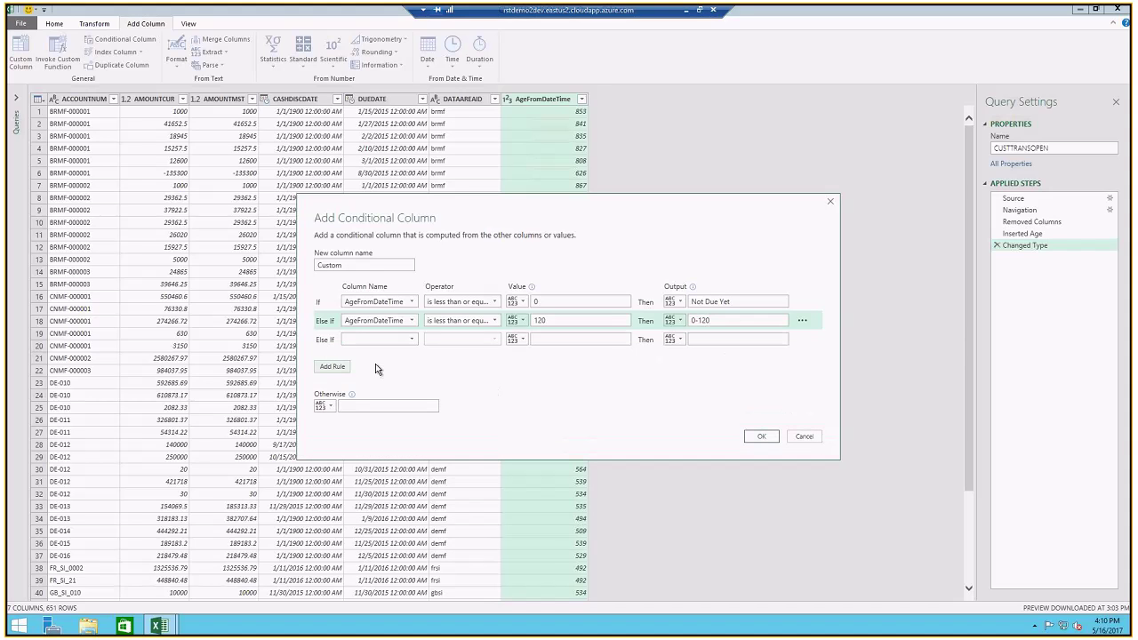
click(378, 339)
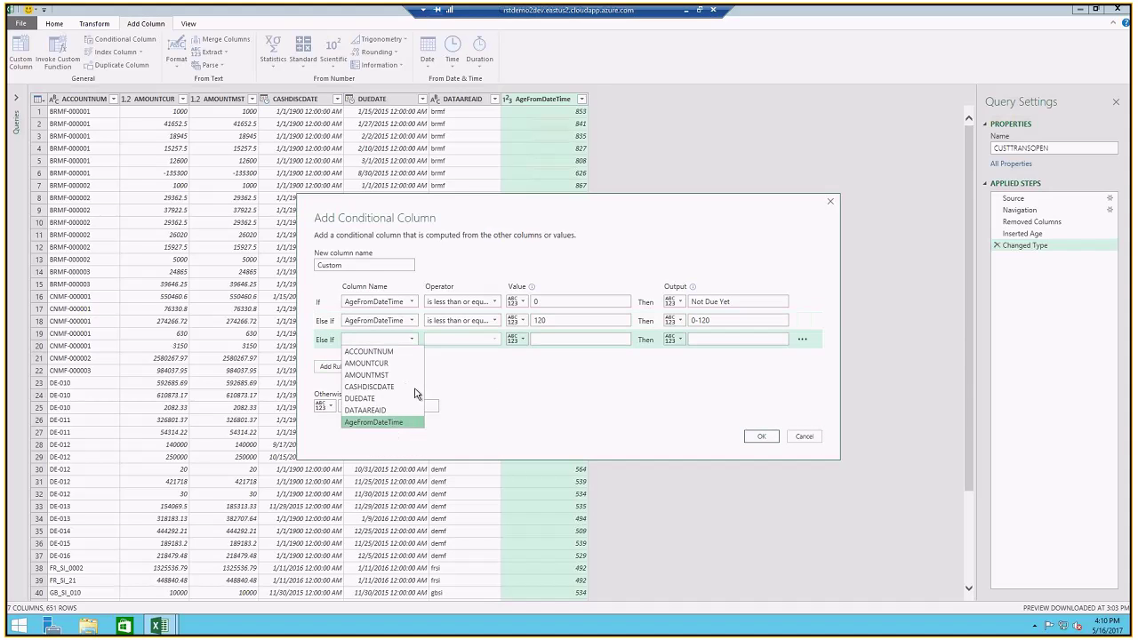
click(394, 421)
click(494, 340)
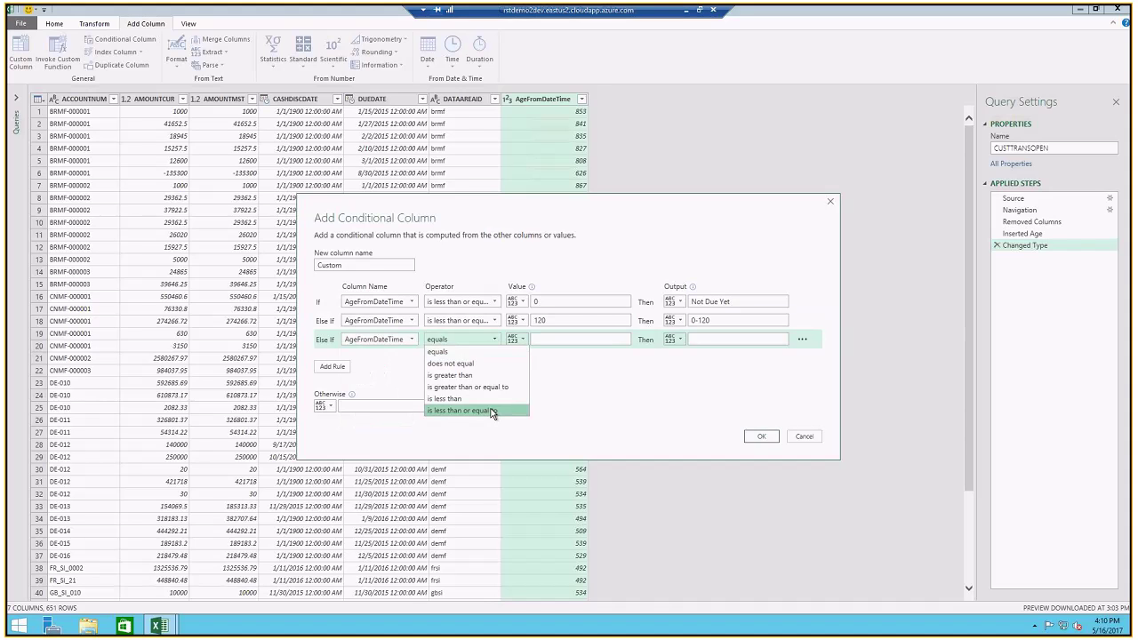
click(491, 410)
click(545, 339)
text(25)
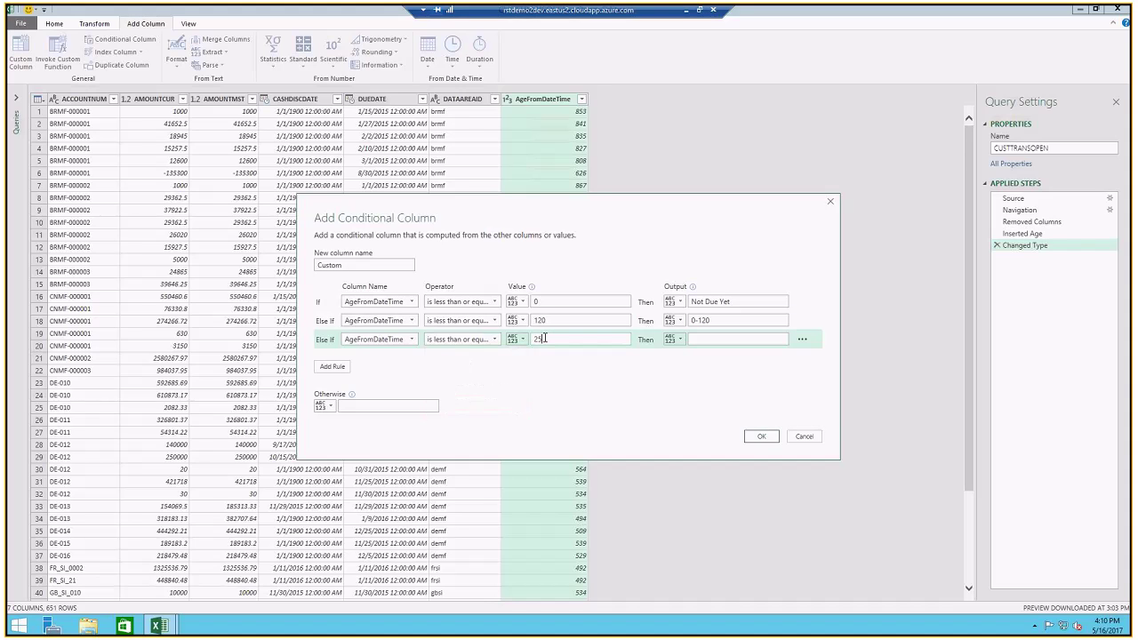
text(0)
click(709, 339)
text(120-250)
- Set the Otherwise output to '<250' and name the new column Bucket
click(354, 406)
text(<250)
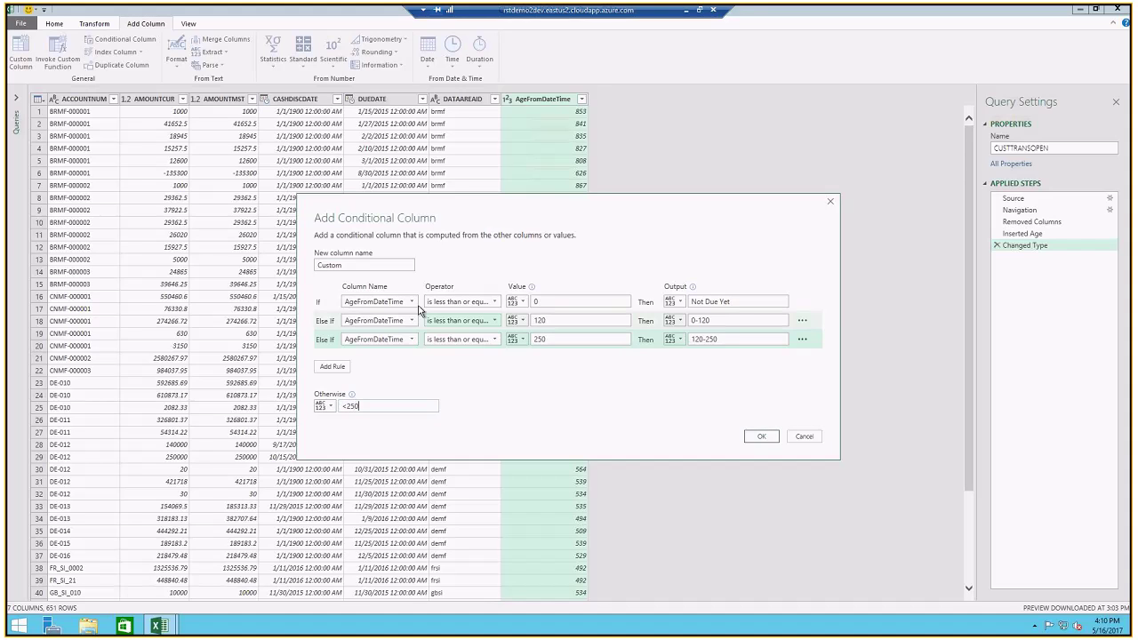
drag(347, 265, 307, 267)
text(Bucket)
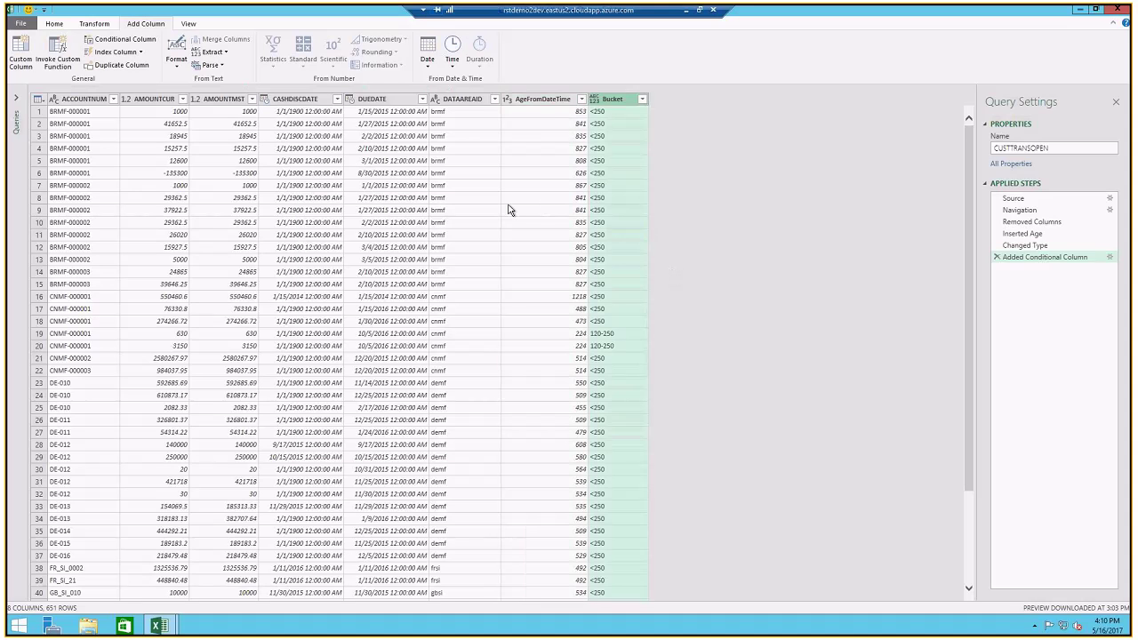
- Rename the DATAAREAID column header to CompanyName
click(461, 106)
double_click(461, 102)
text(Comp)
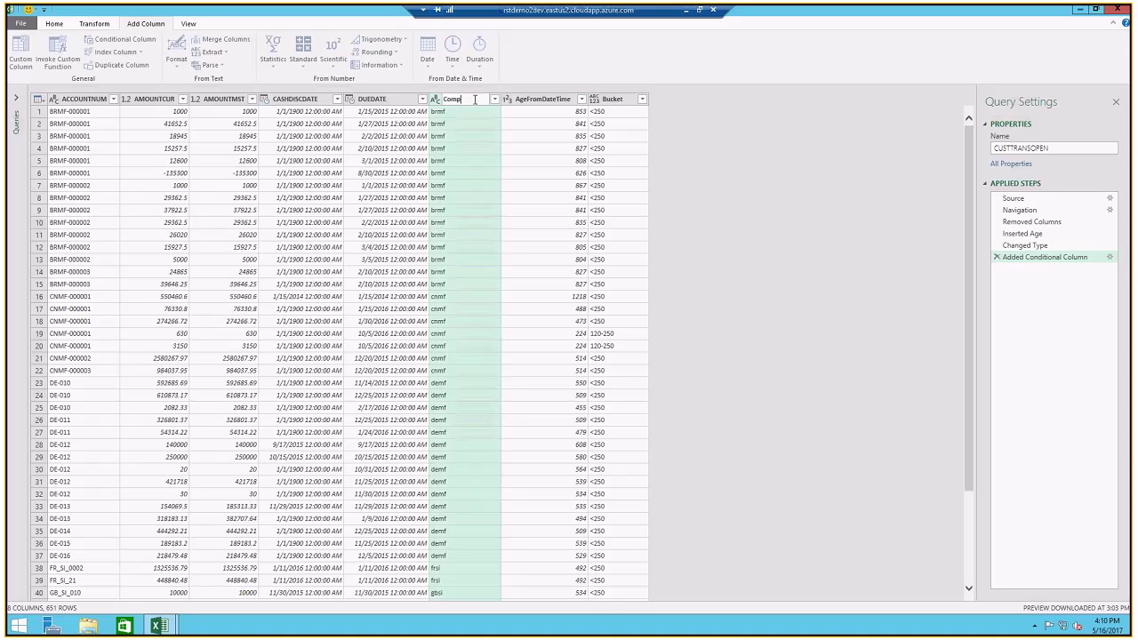
text(anyNam)
key(BackSpace)
key(BackSpace)
text(me)
key(Return)
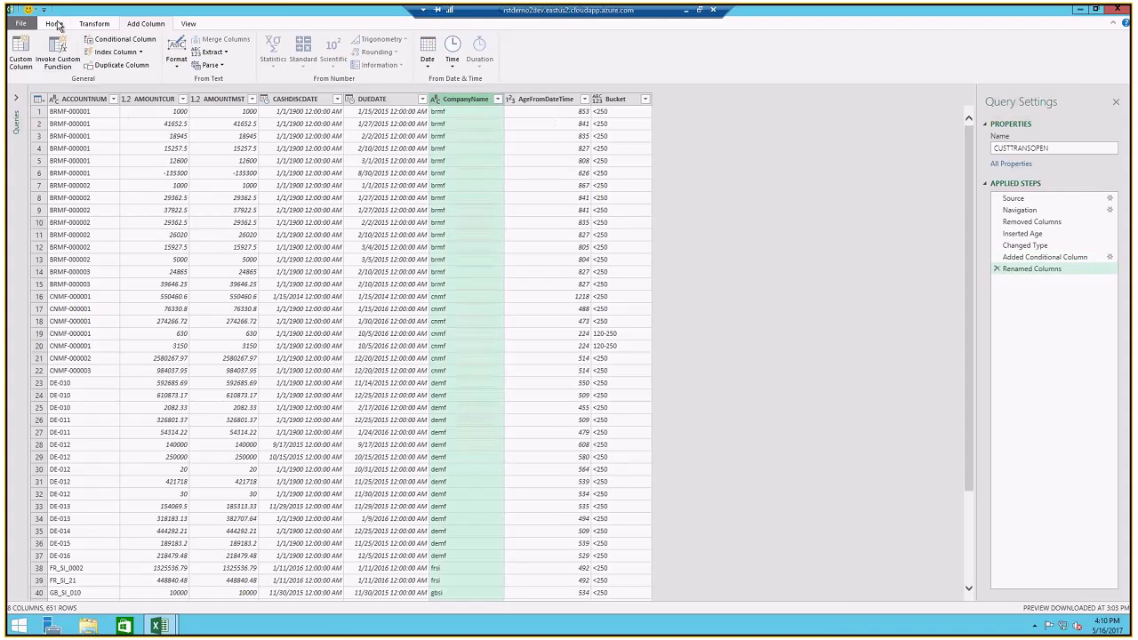
click(54, 23)
- Load CUSTTRANSOPEN as a connection only, added to the Data Model
click(27, 67)
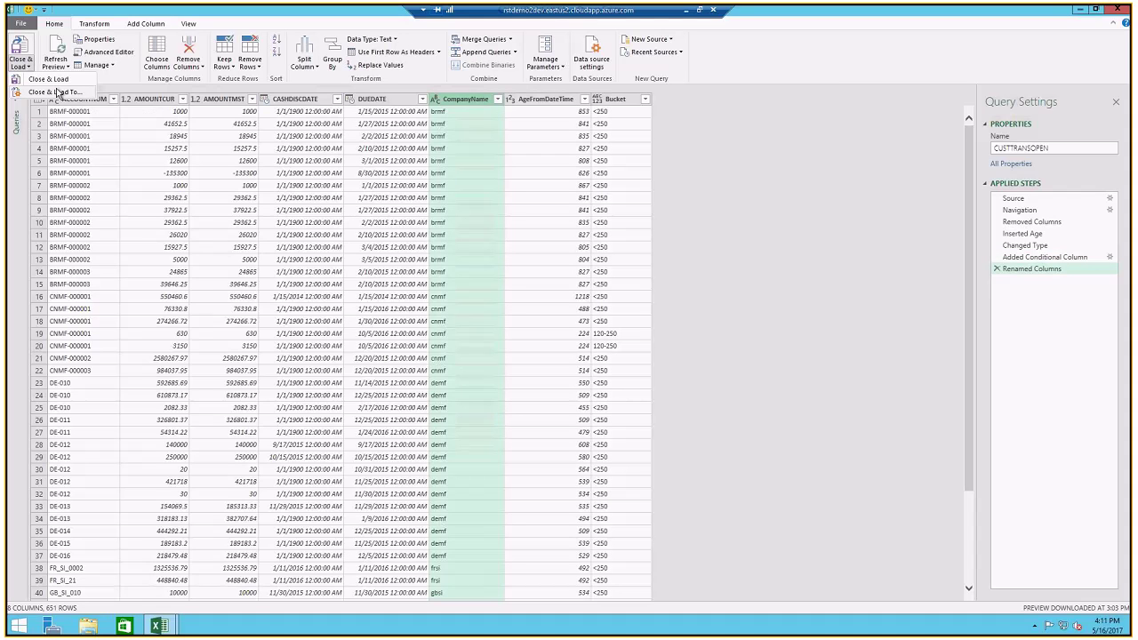
click(59, 92)
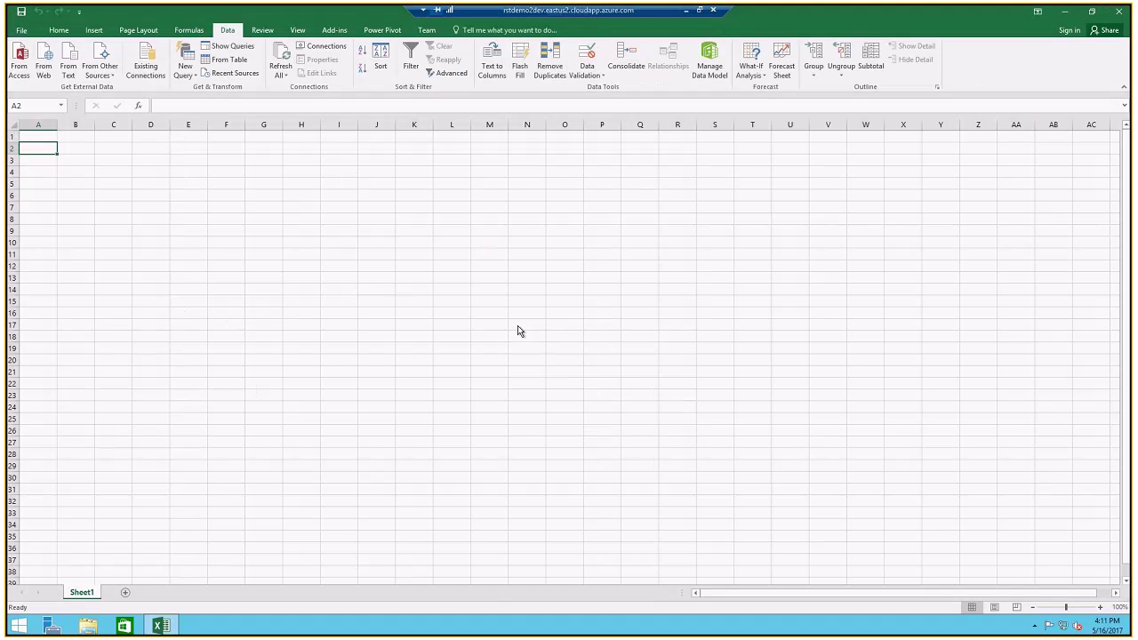
click(484, 276)
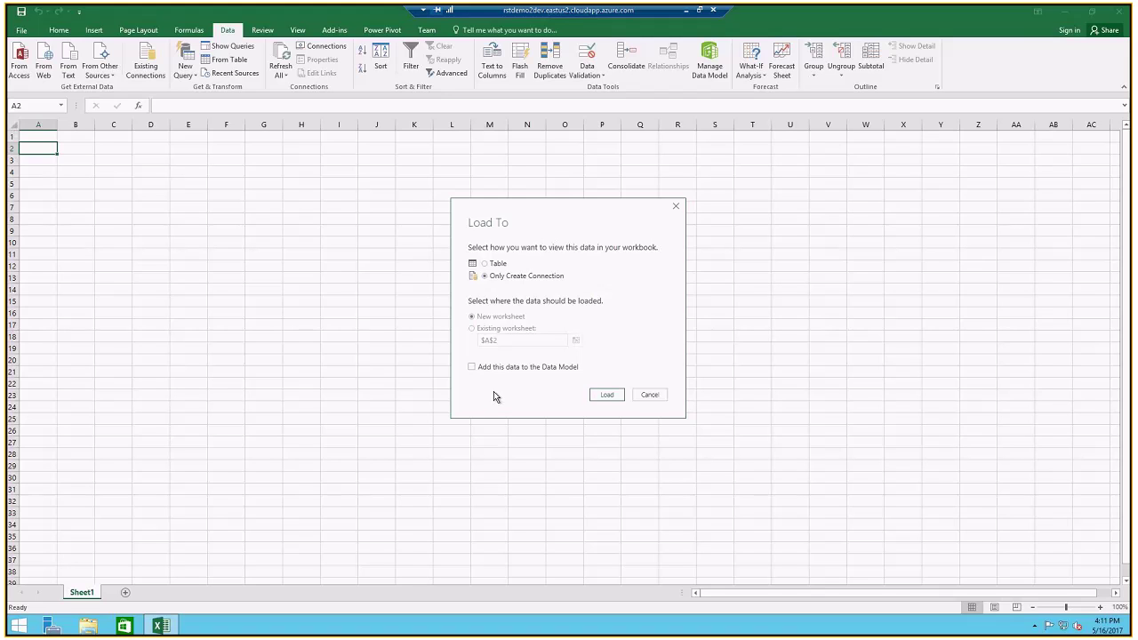
click(472, 367)
click(604, 397)
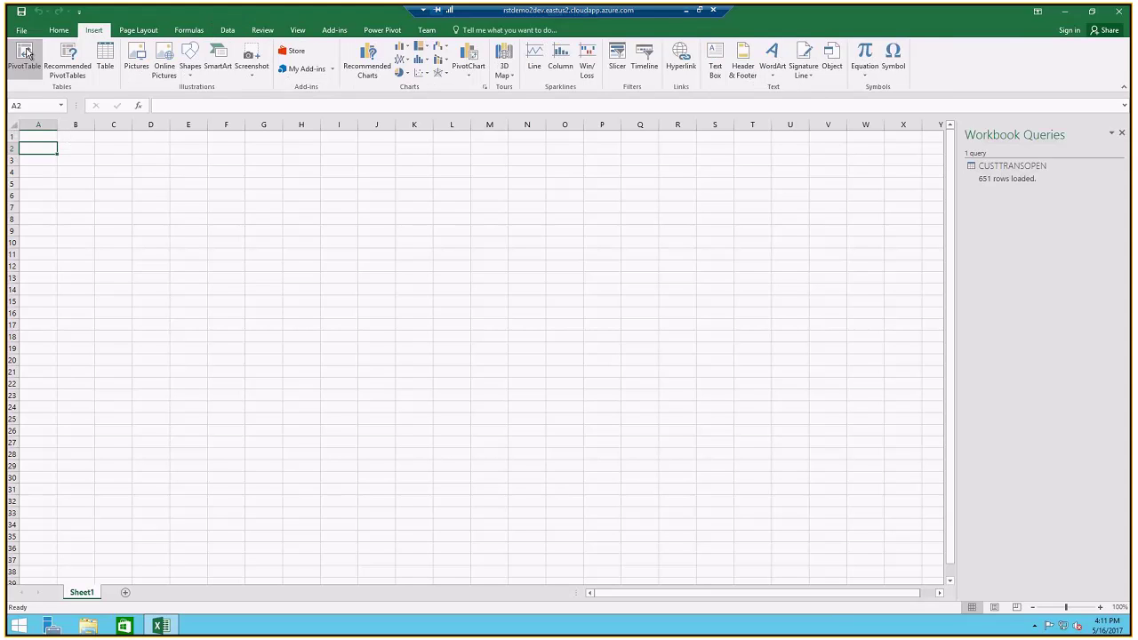
- Create an empty PivotTable sourced from the Tables in Workbook Data Model
click(469, 260)
click(523, 273)
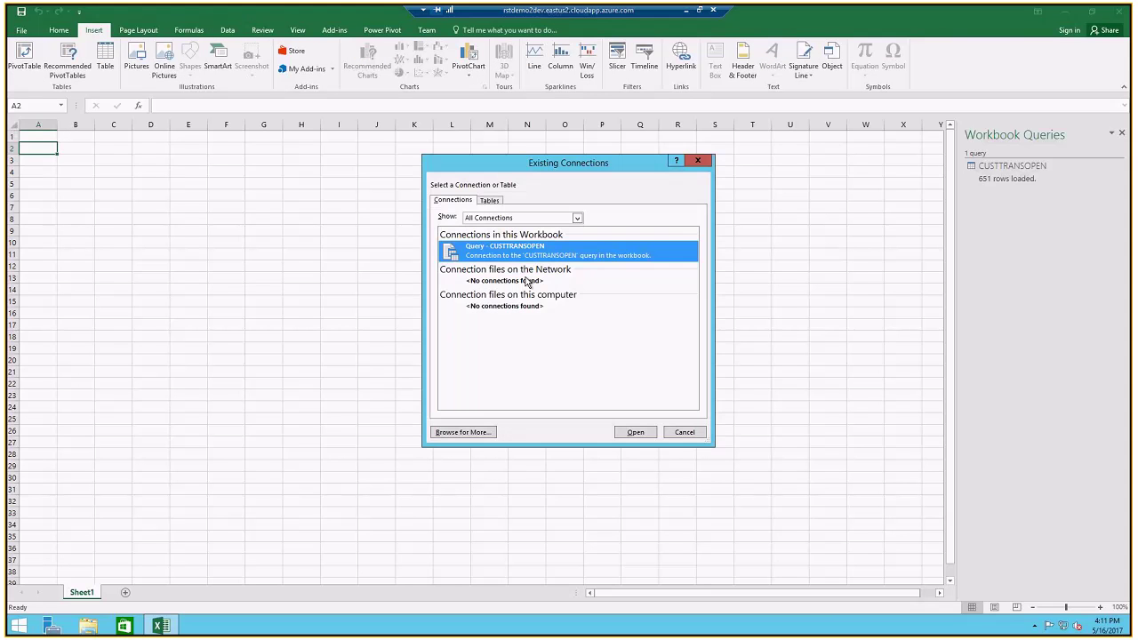
click(492, 201)
click(512, 255)
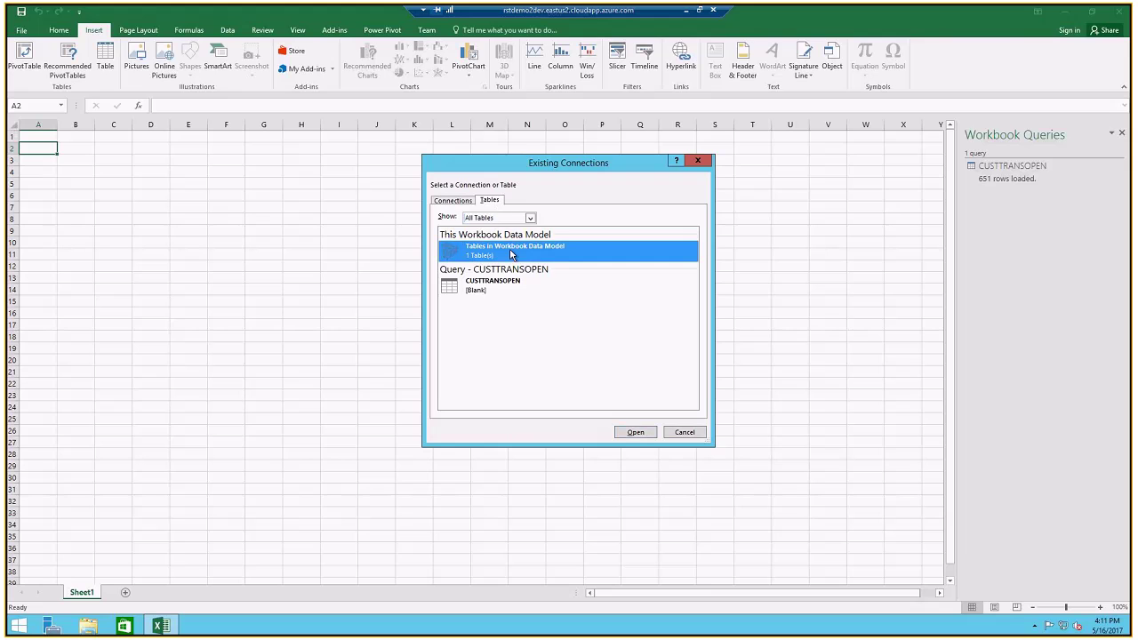
click(634, 433)
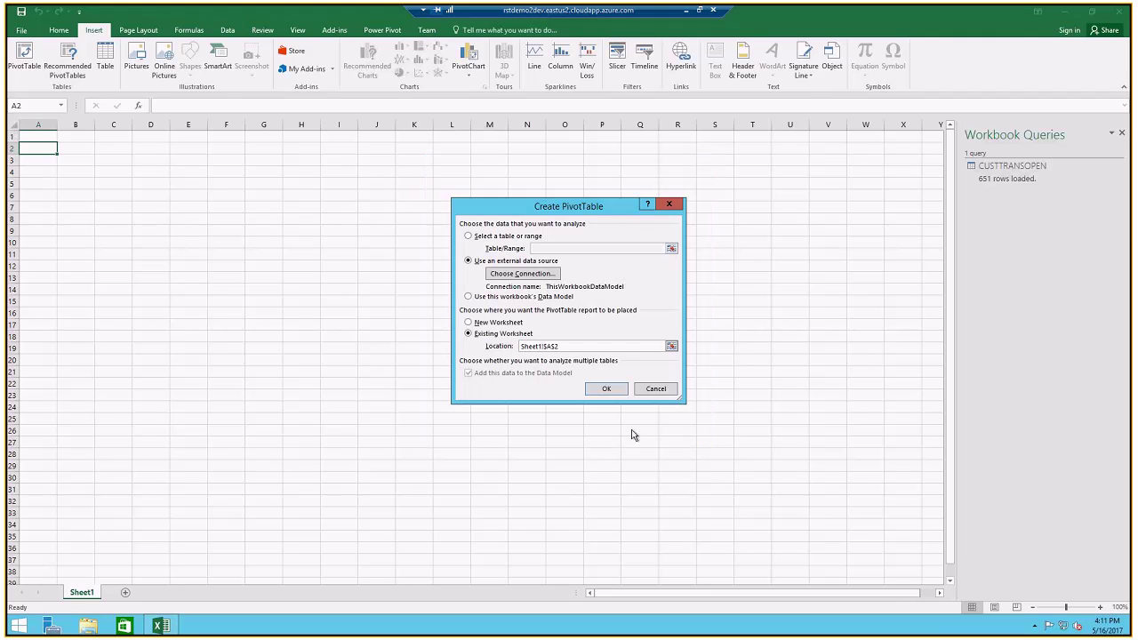
click(611, 388)
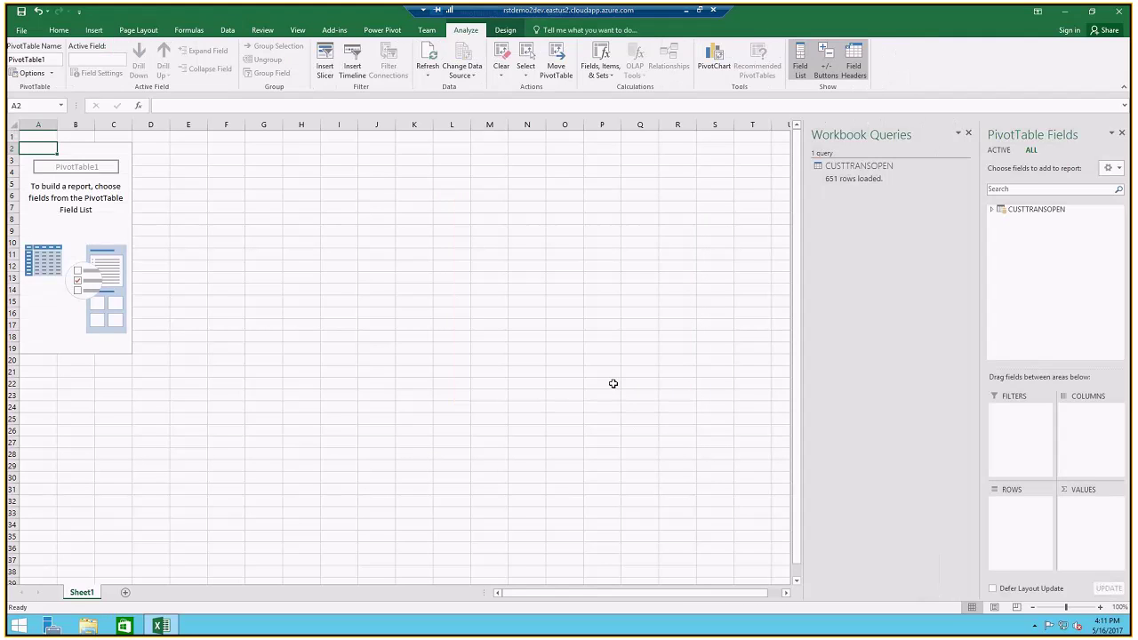
- Place Bucket in Columns, ACCOUNTNUM in Rows and sum AMOUNTCUR in Values
click(992, 209)
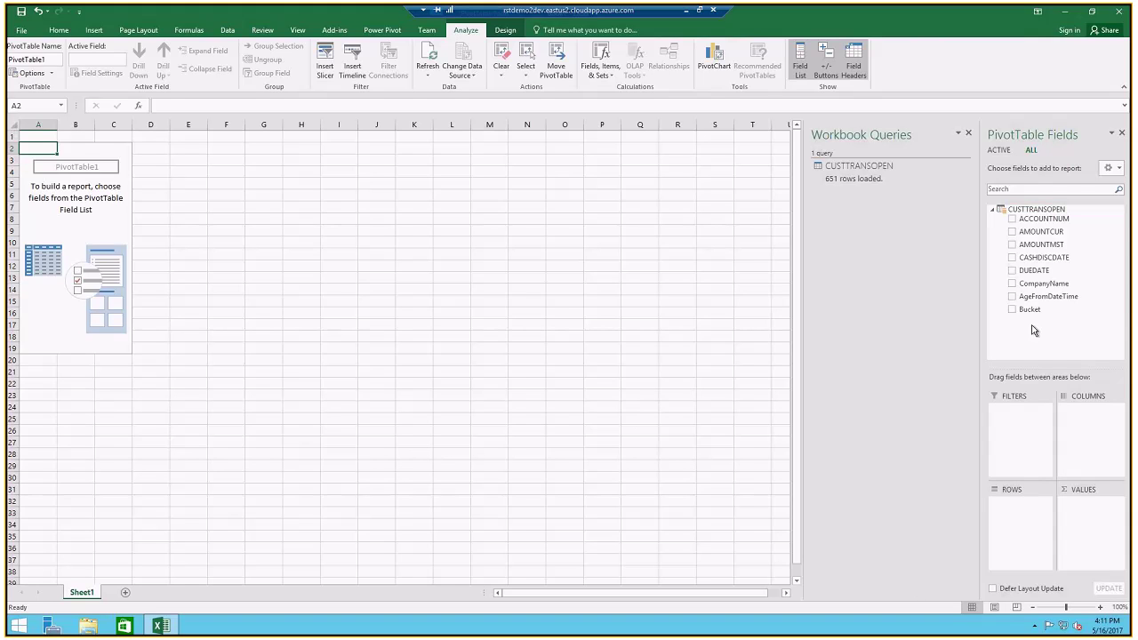
drag(1032, 309, 1080, 429)
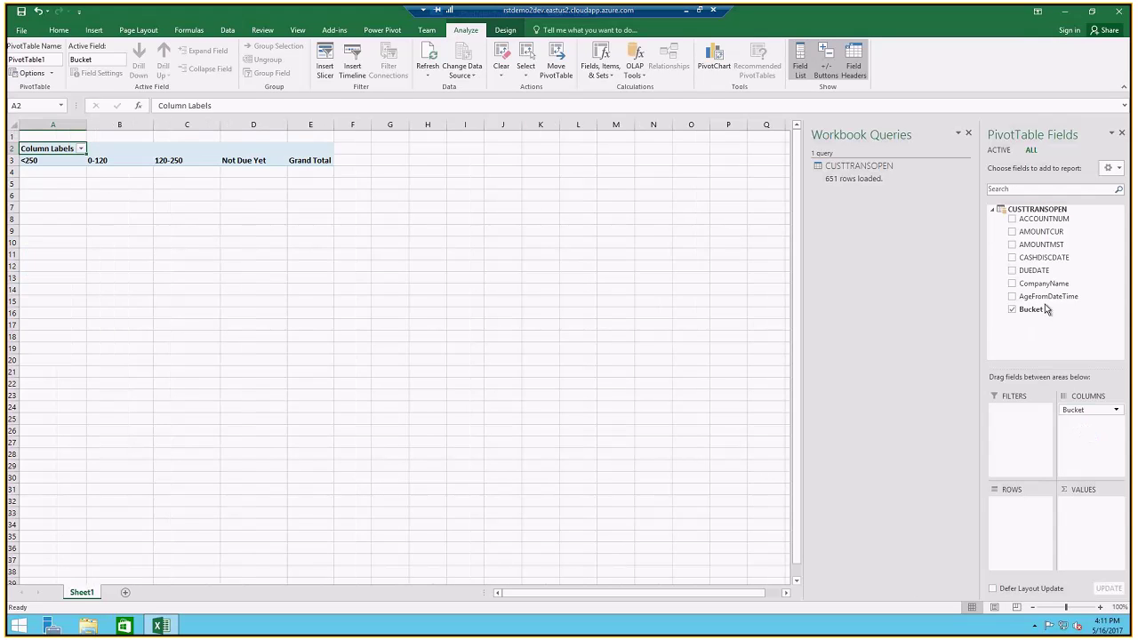
drag(1044, 219, 1044, 521)
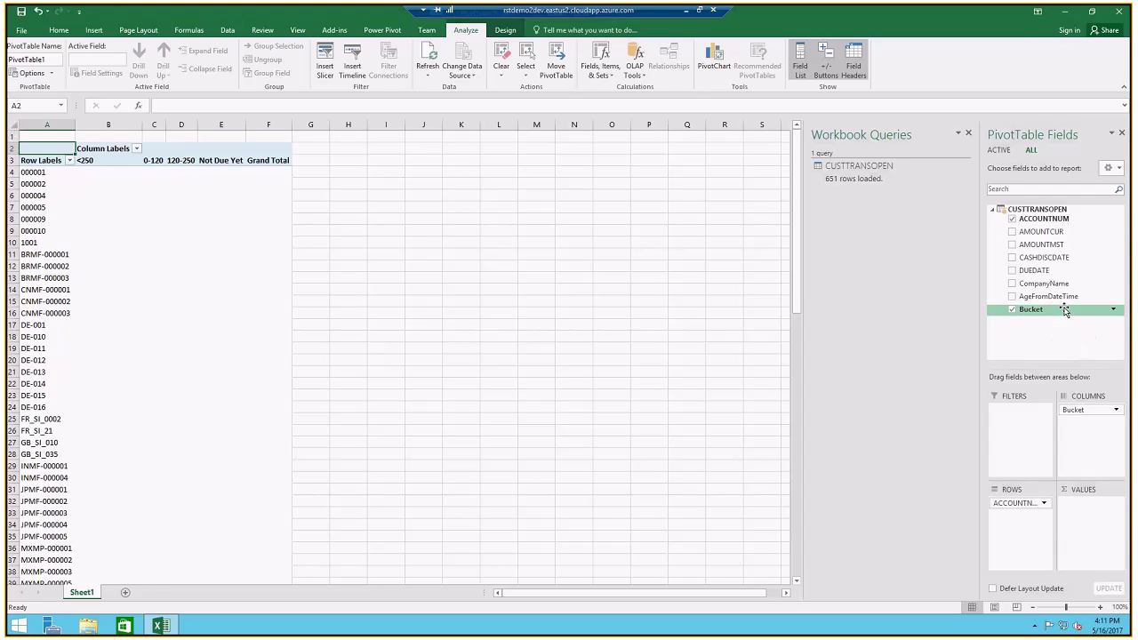
mouse_move(1041, 231)
mouse_down()
mouse_move(1086, 501)
mouse_move(1109, 510)
mouse_up()
- Format Sum of AMOUNTCUR as Number: 2 decimals, thousands separator, red parenthesized negatives
click(1108, 506)
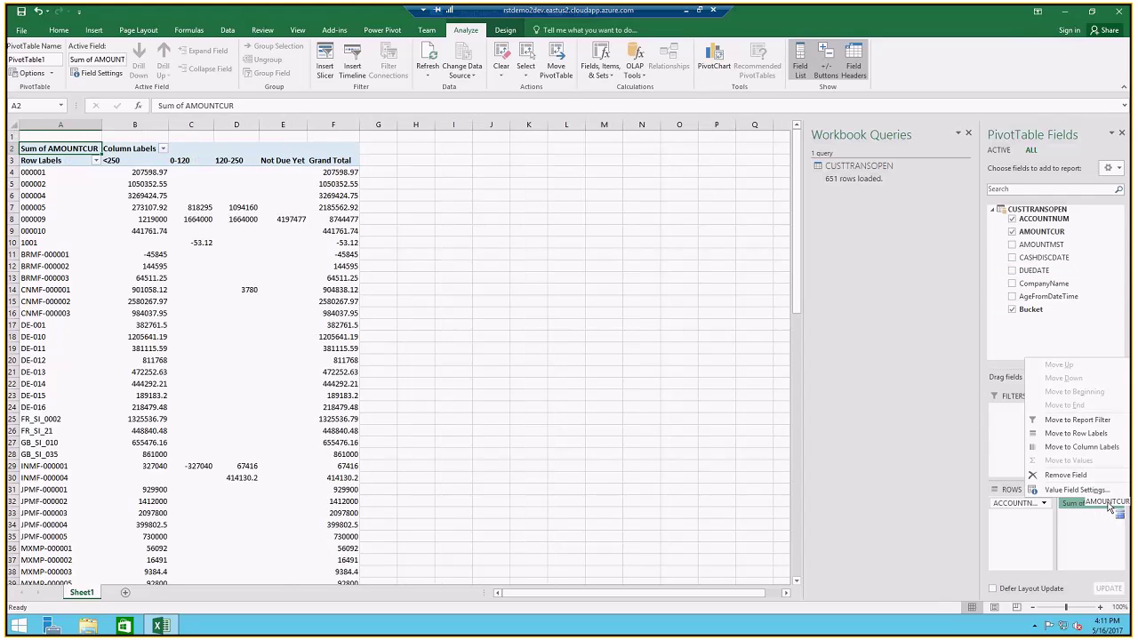
click(1075, 490)
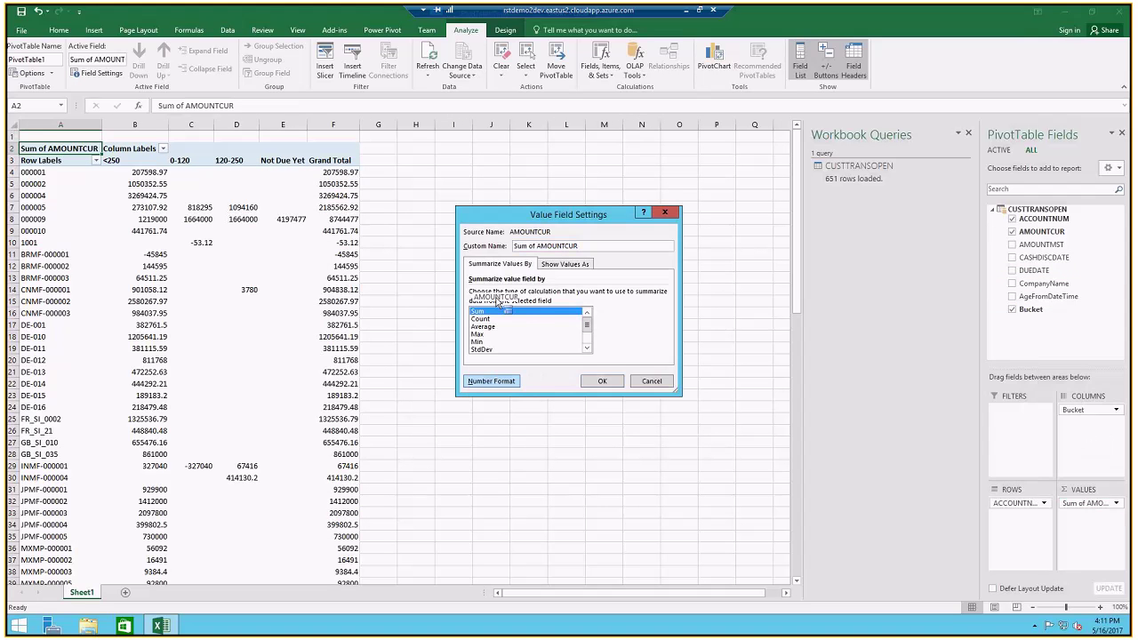
click(502, 381)
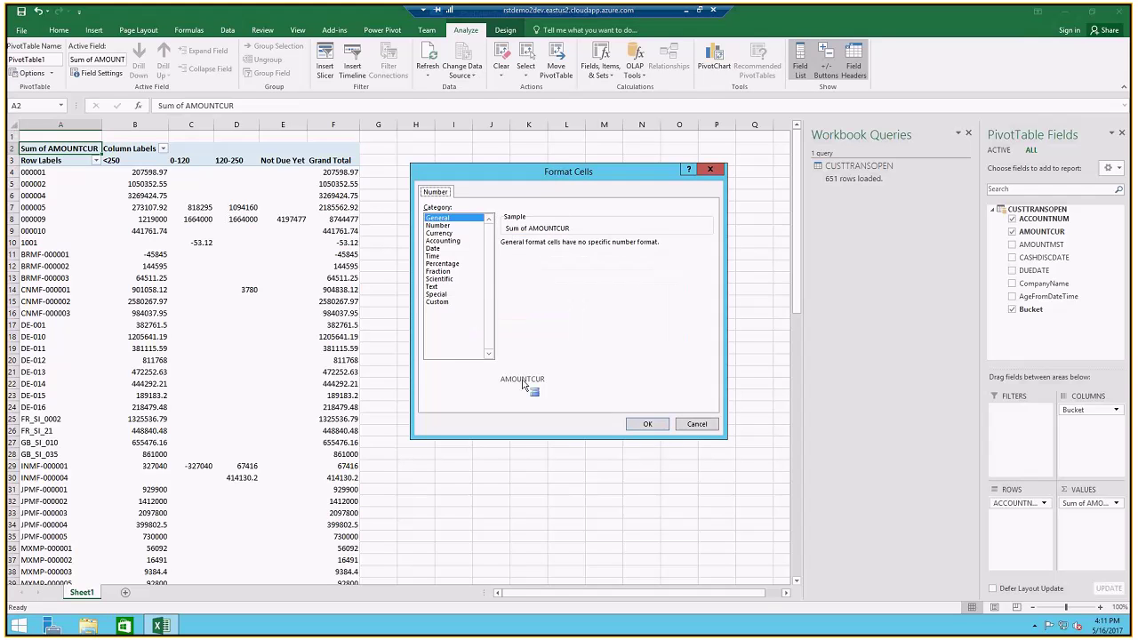
click(458, 226)
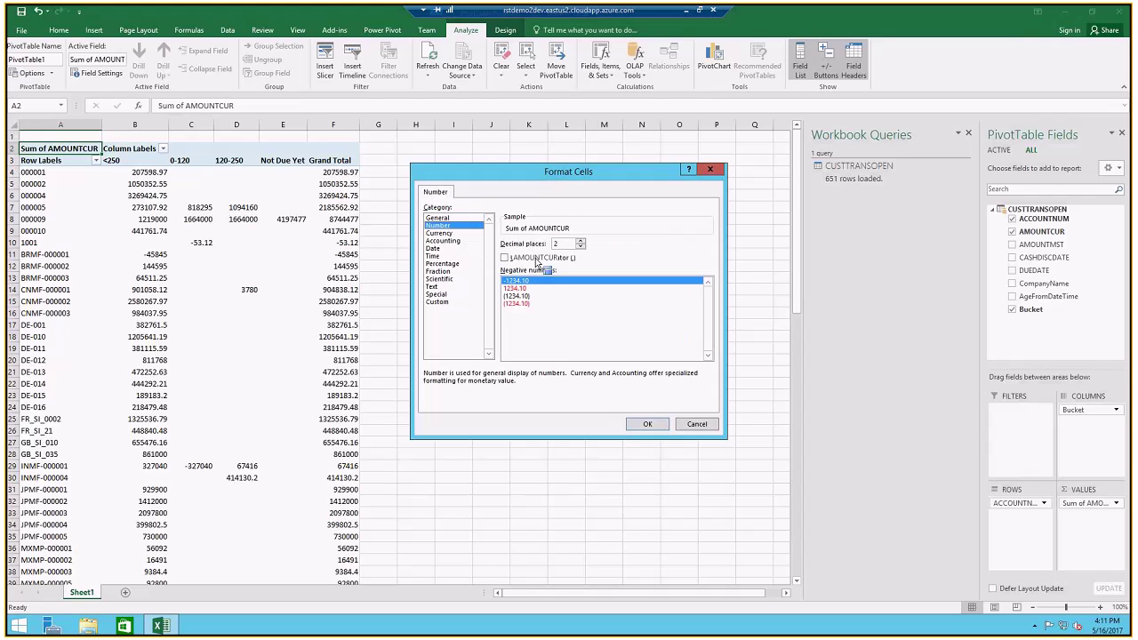
click(565, 305)
click(653, 424)
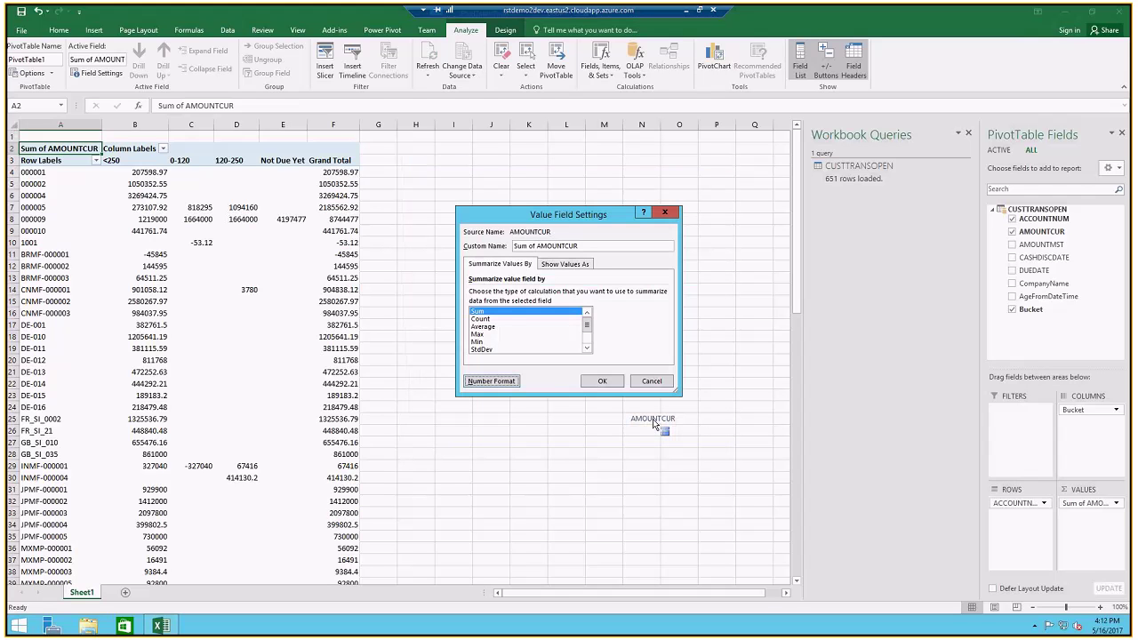
click(604, 379)
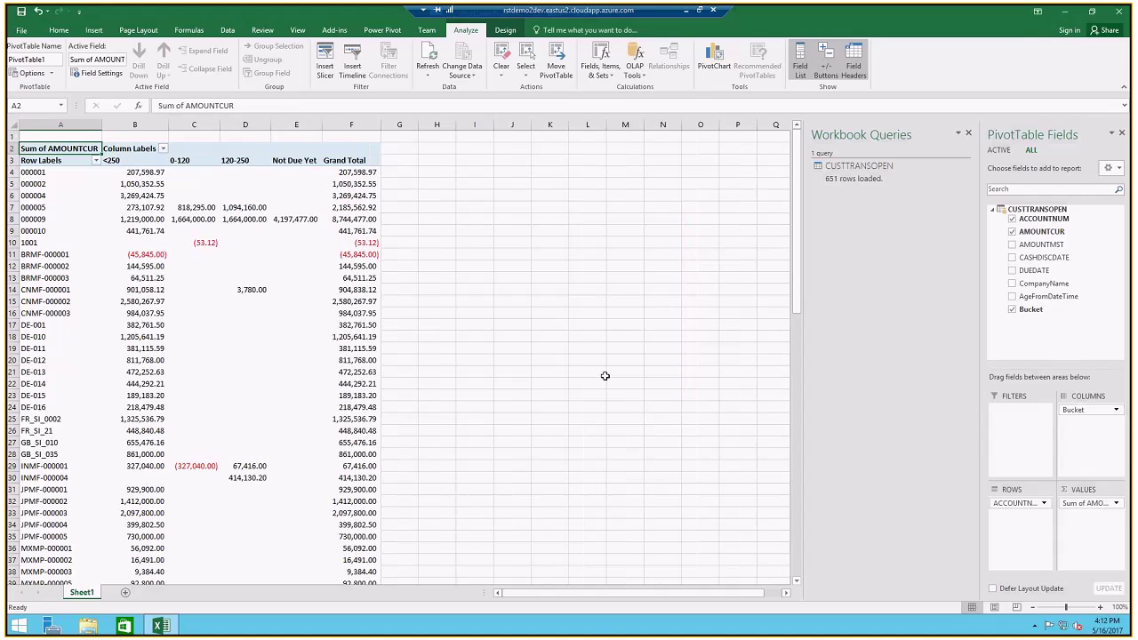
- Reorder the bucket columns to Not Due Yet, 0-120, 120-250, <250
click(302, 161)
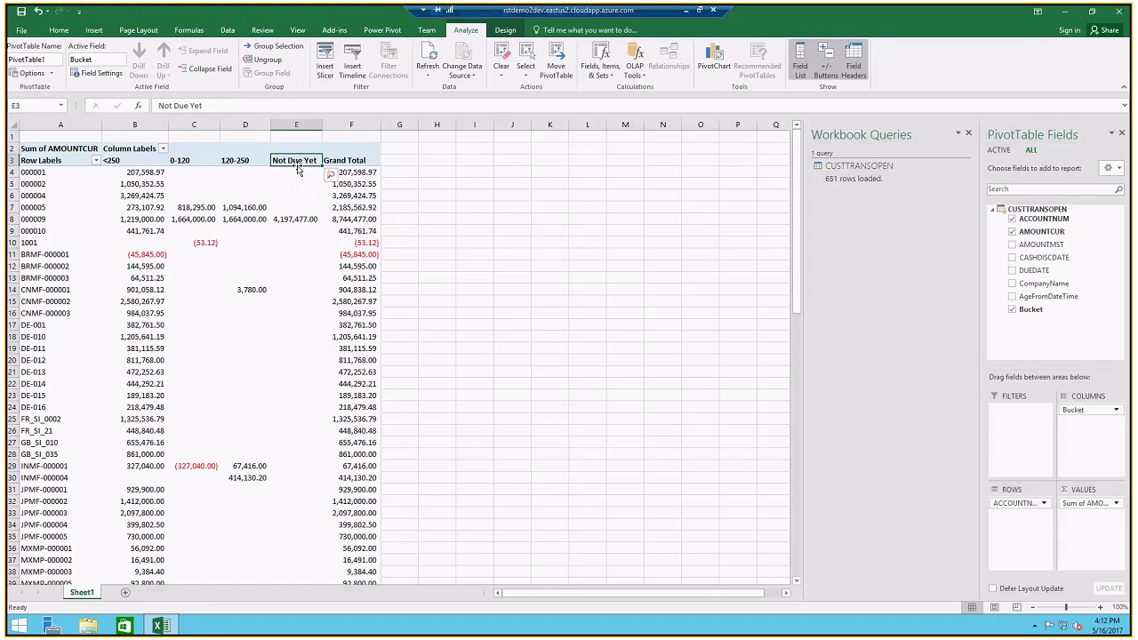
drag(302, 162, 106, 162)
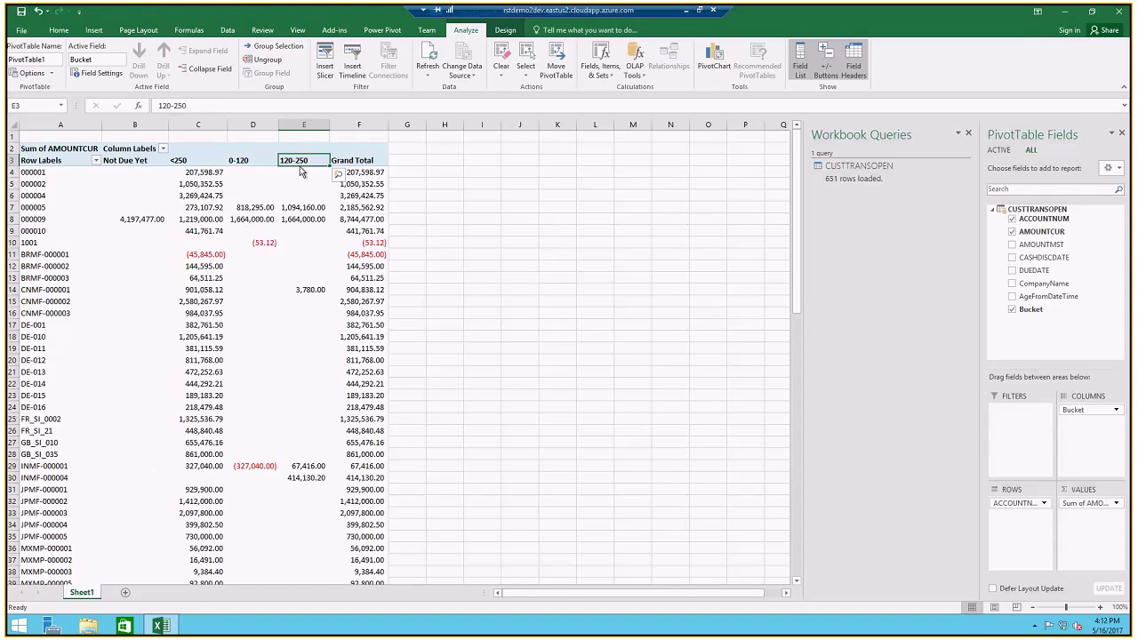
drag(302, 167, 197, 175)
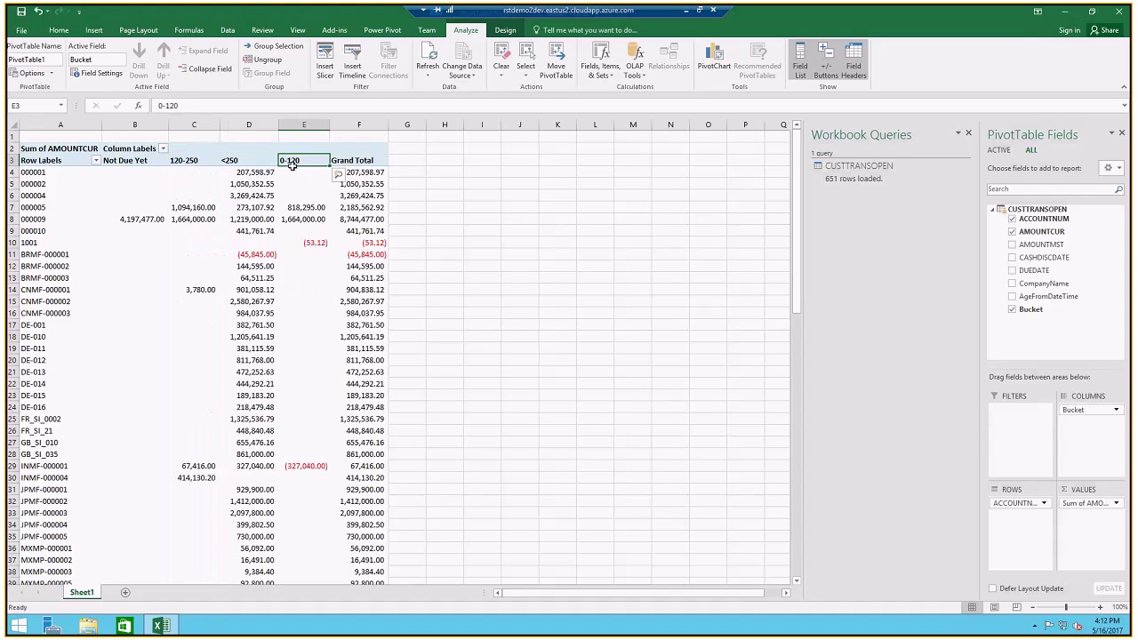
drag(294, 167, 169, 166)
click(360, 230)
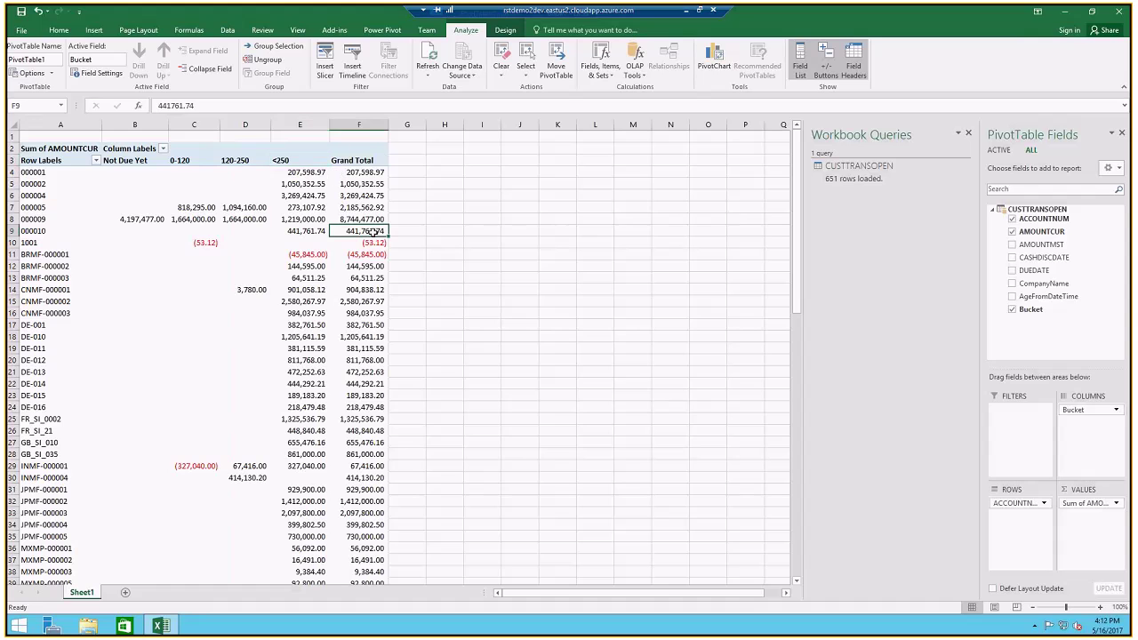
- Add a slicer on the CompanyName field beside the PivotTable
click(515, 30)
key(Up)
key(Up)
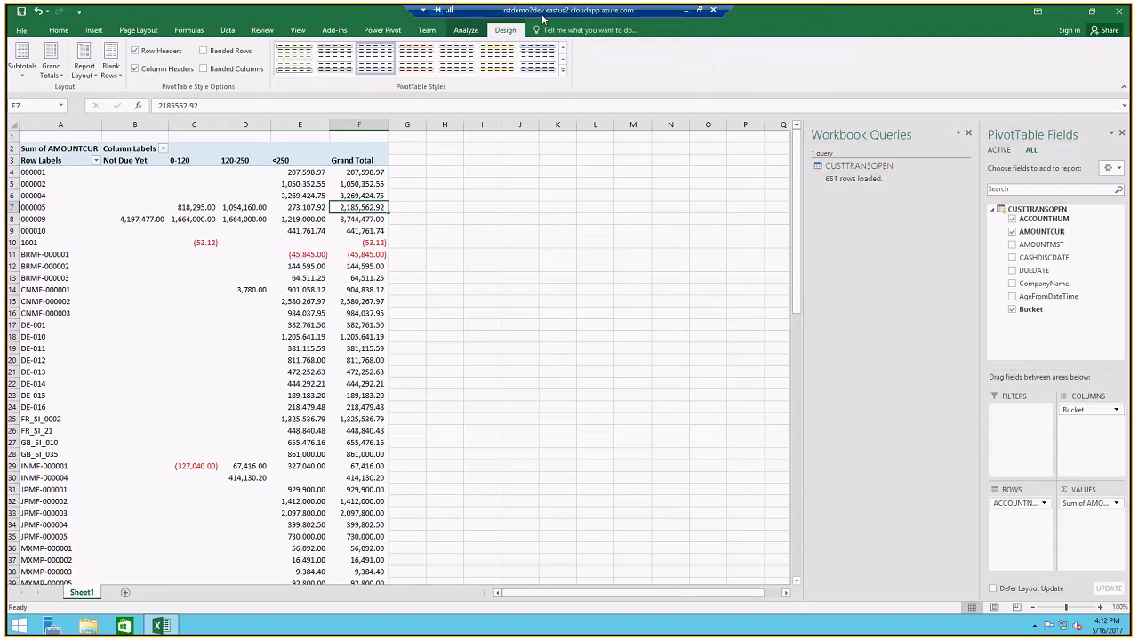
click(466, 30)
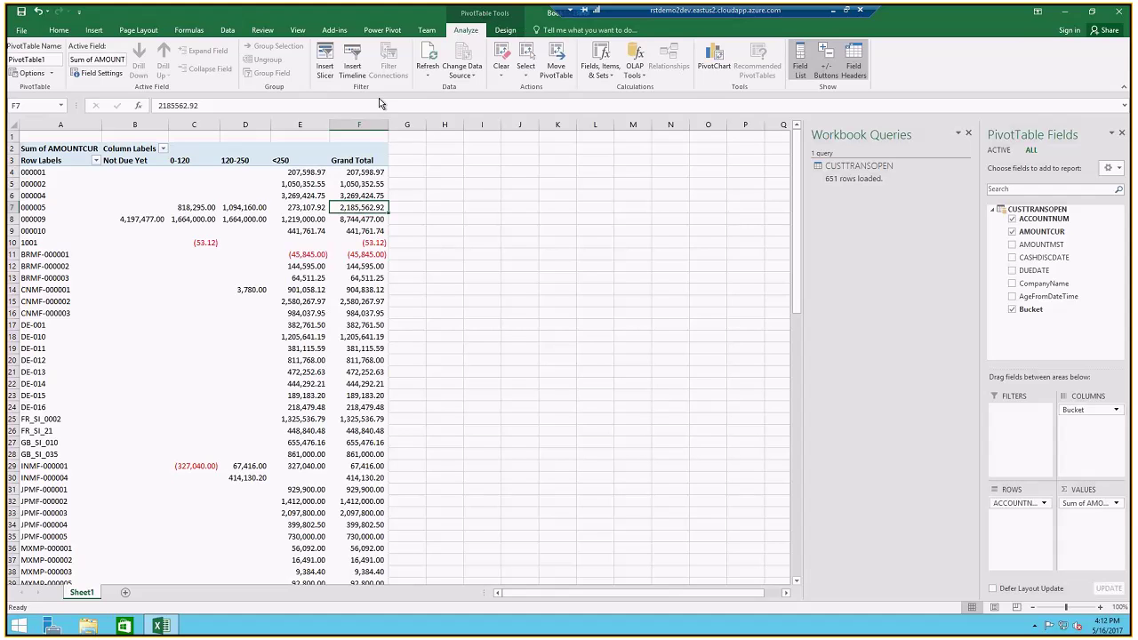
click(325, 66)
click(561, 336)
click(562, 438)
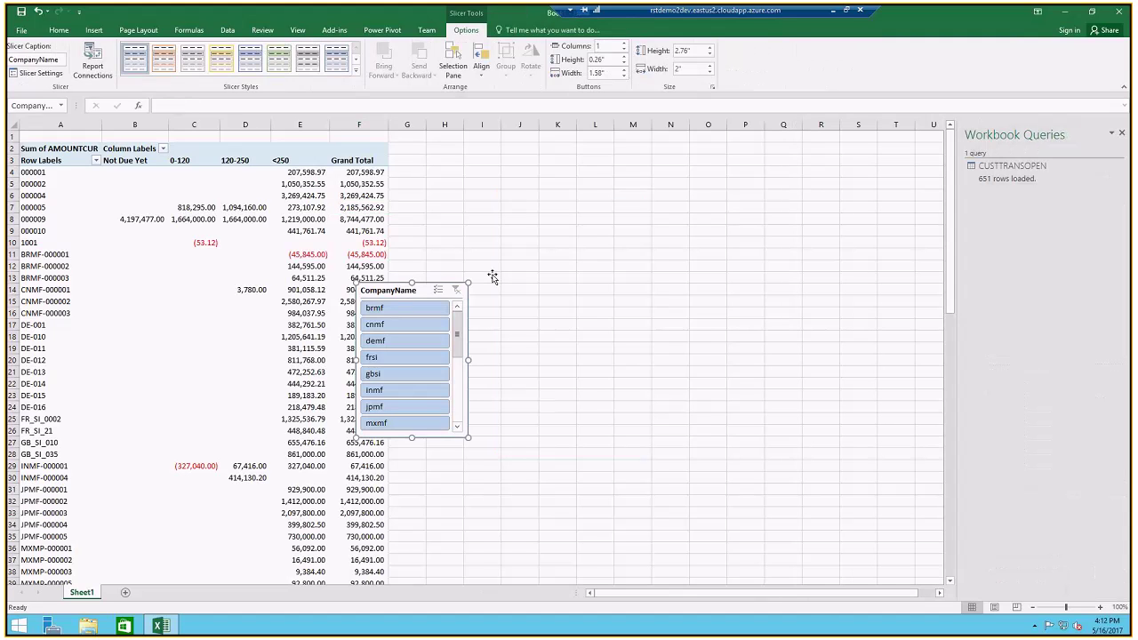